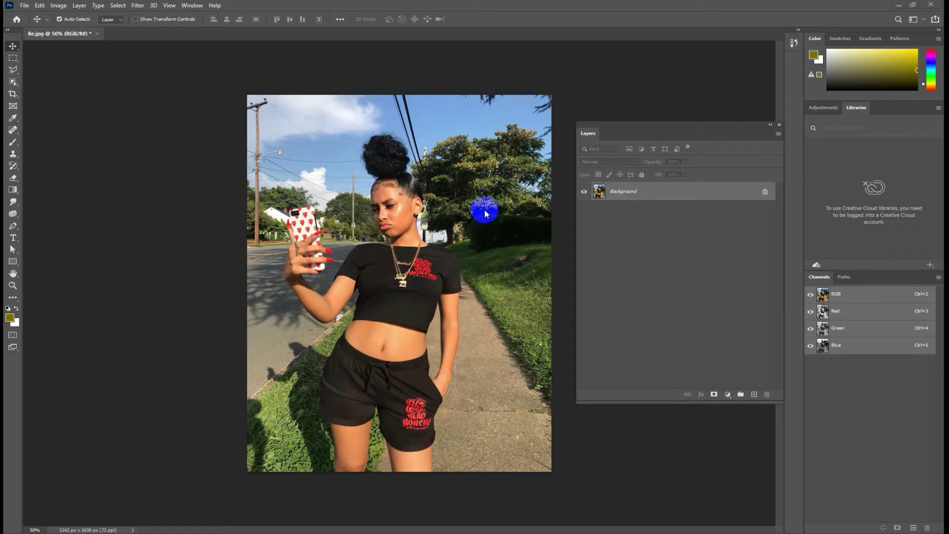
# Zoom to 66.7% and duplicate Be.jpg's Background layer as 'Background copy'.
pyautogui.hotkey('ctrl', '+')
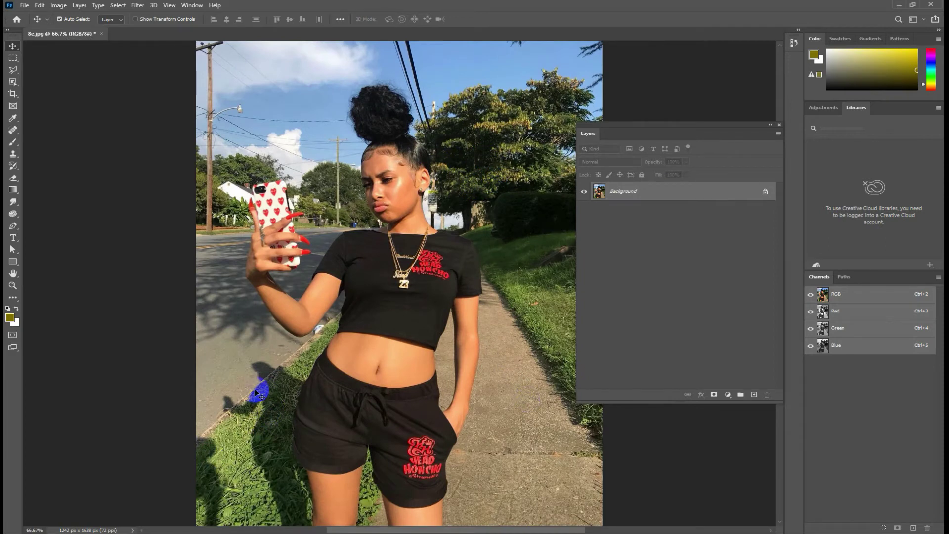
pyautogui.rightClick(650, 192)
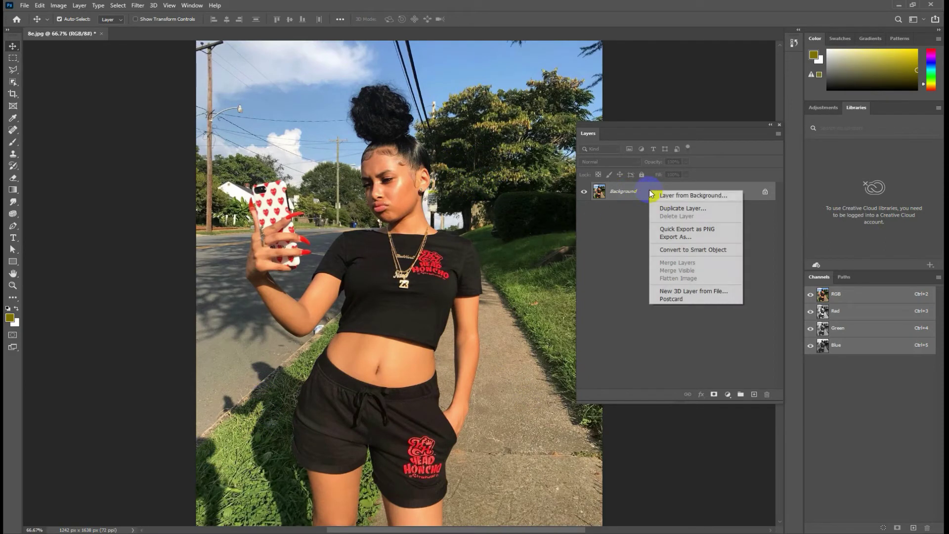
pyautogui.click(665, 206)
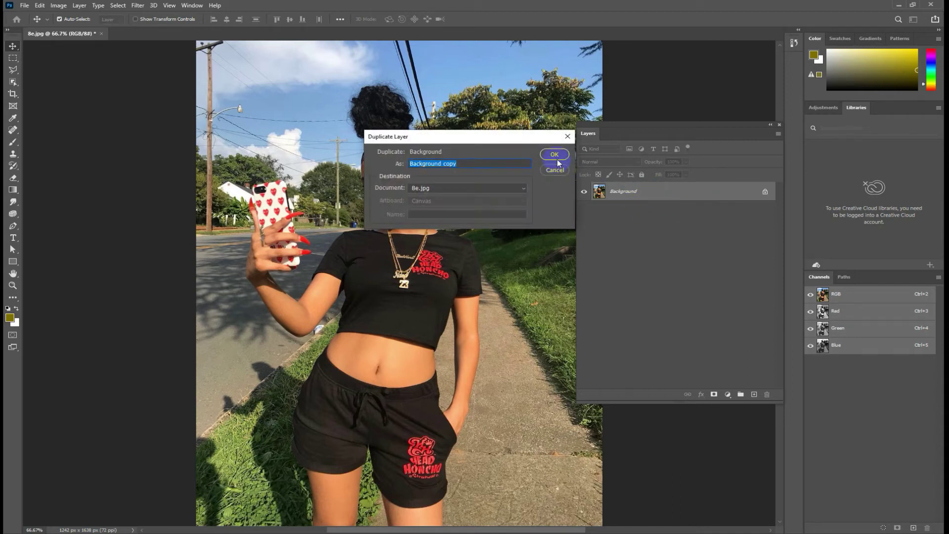
pyautogui.click(556, 157)
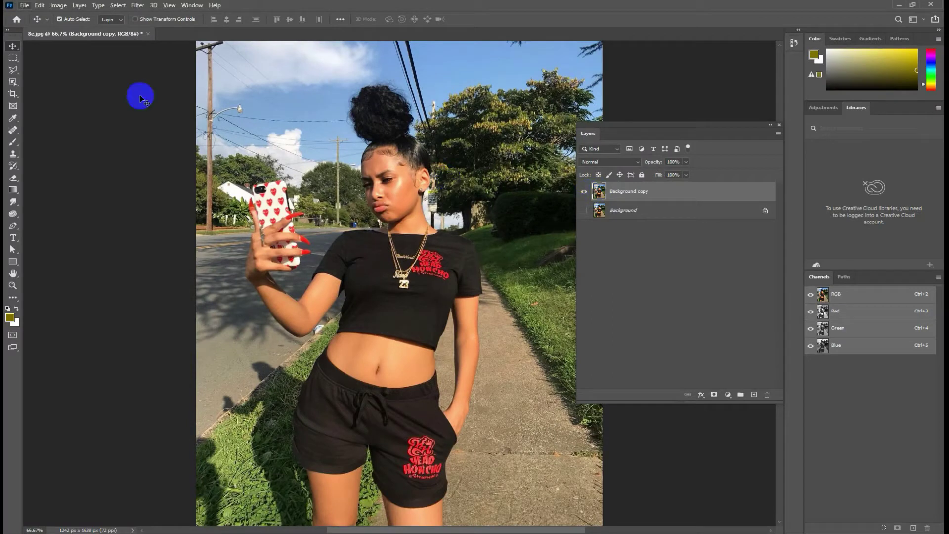
# Use the Object Selection Tool's Select Subject to select the woman and her phone.
pyautogui.click(12, 82)
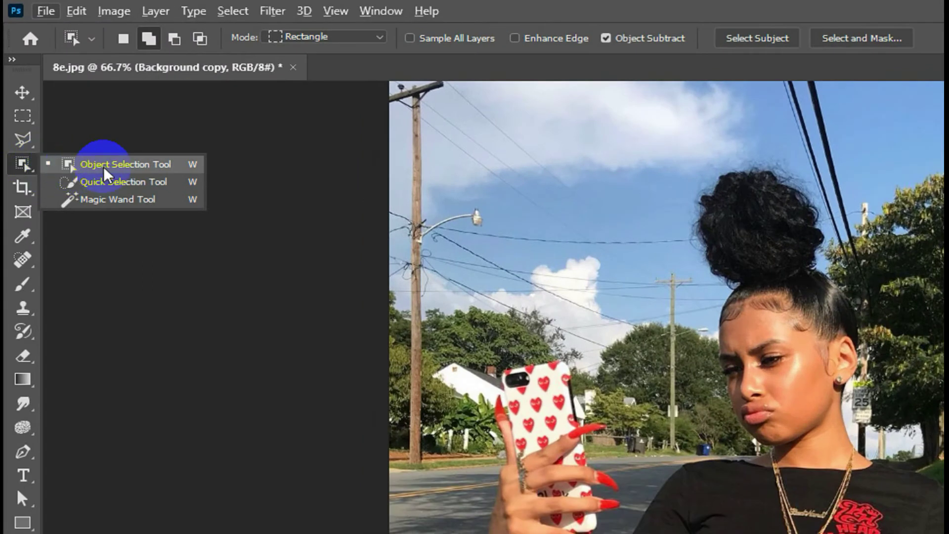
pyautogui.click(103, 168)
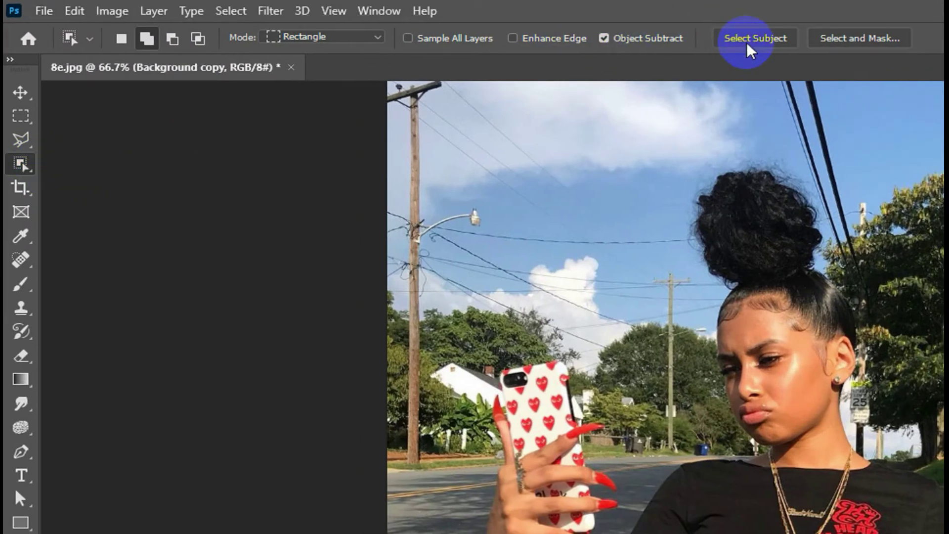
pyautogui.click(747, 40)
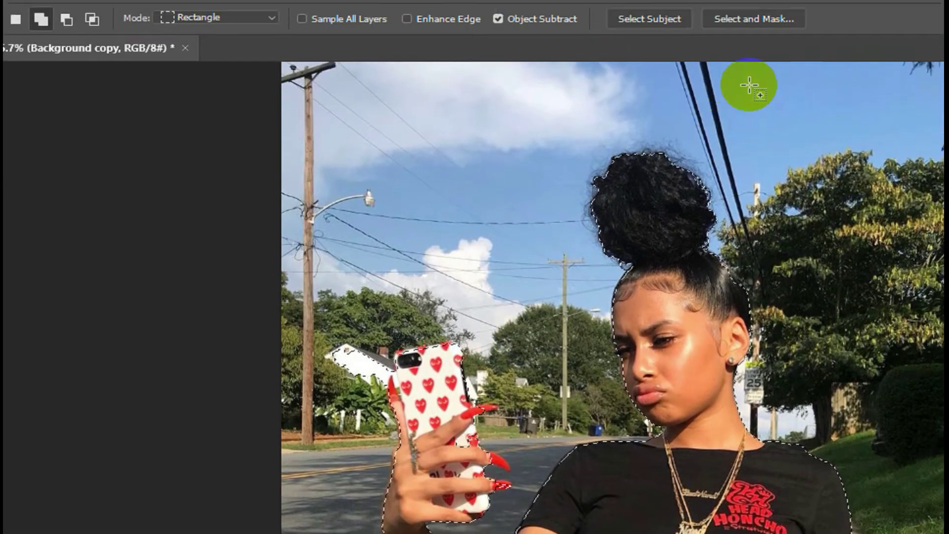
pyautogui.click(747, 38)
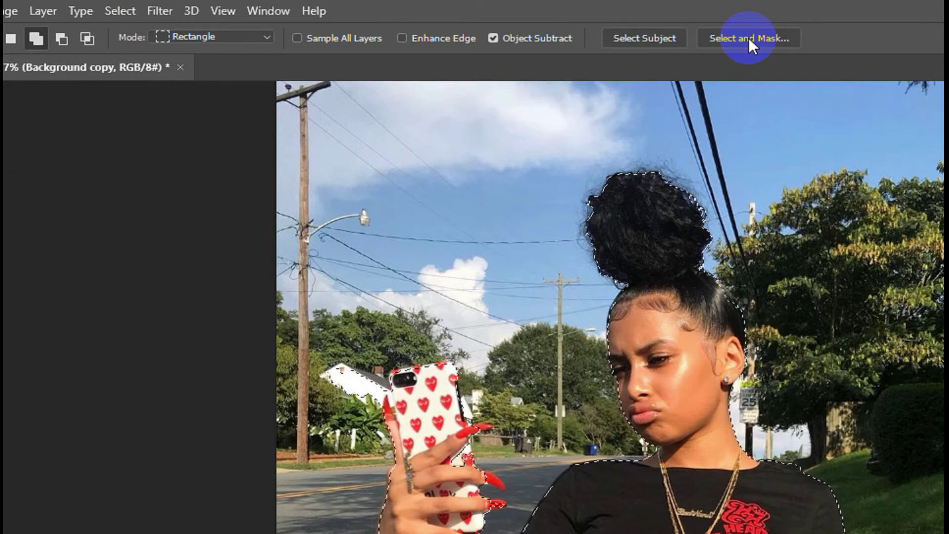
# Open Select and Mask and set the overlay colour to a magenta hue.
pyautogui.click(748, 38)
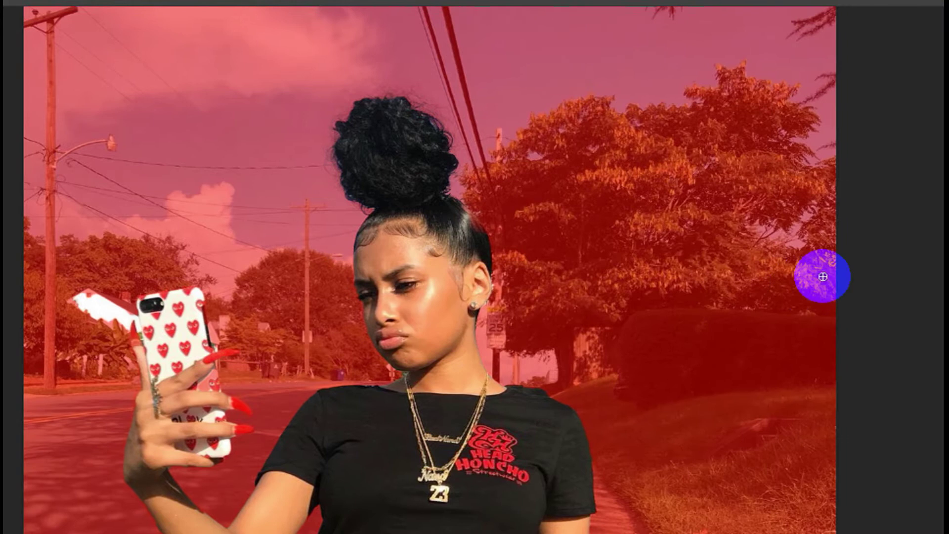
pyautogui.click(769, 245)
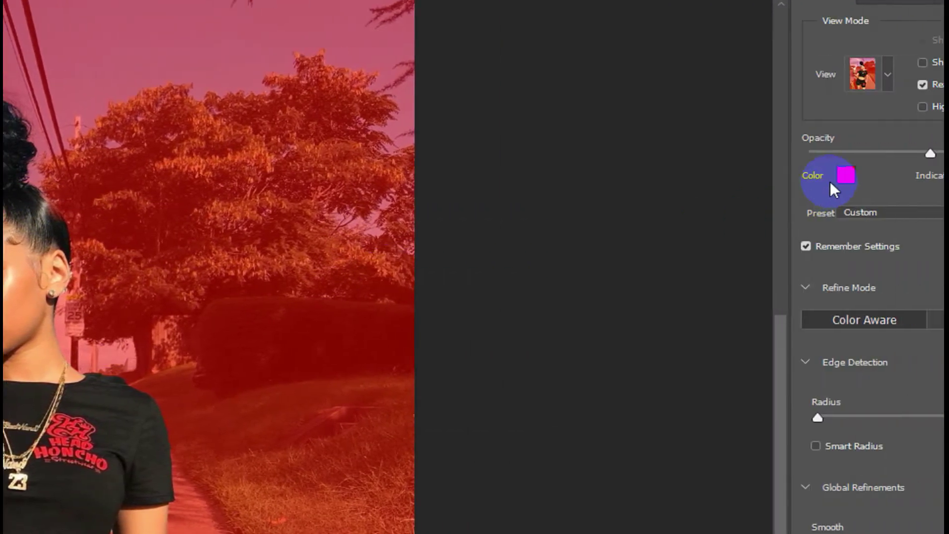
pyautogui.click(842, 177)
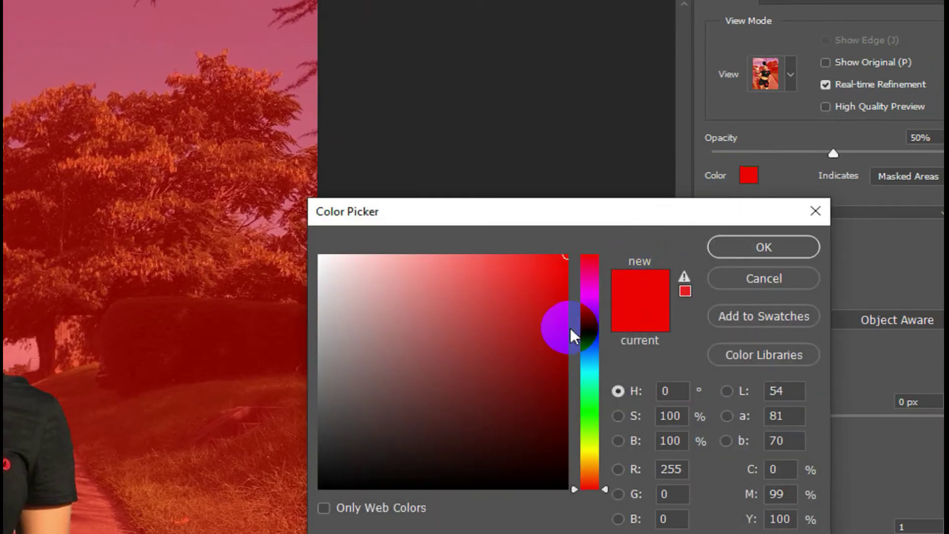
pyautogui.click(588, 285)
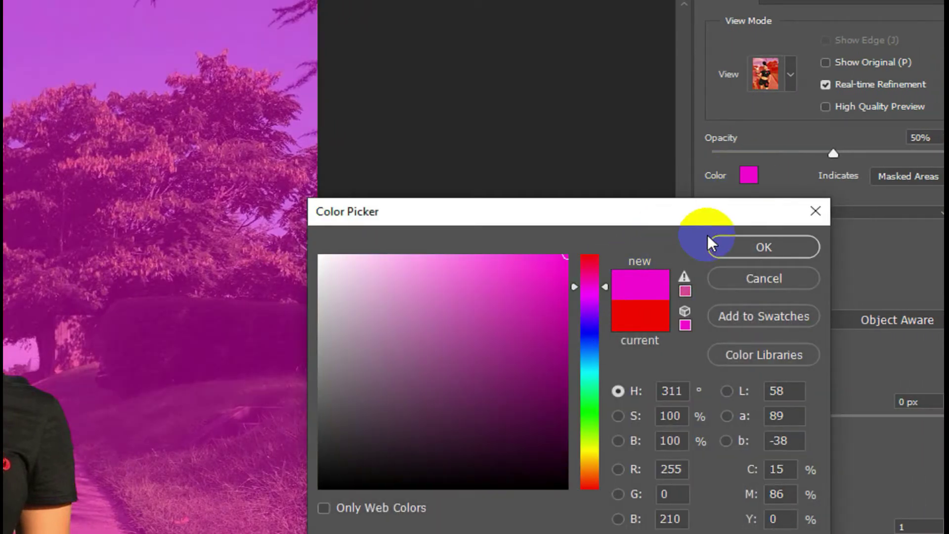
pyautogui.click(726, 246)
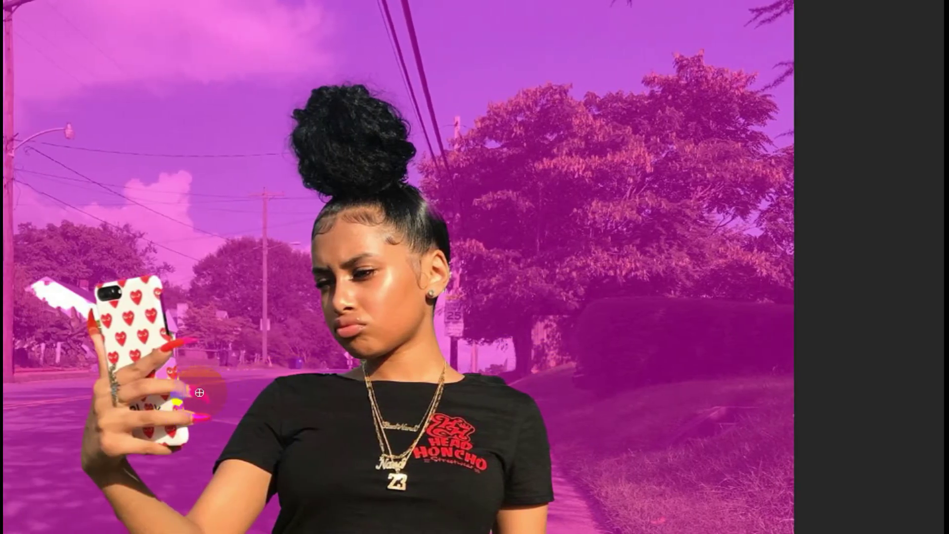
# Change the overlay colour to blue 0600ff and start refining the edge around the nails.
pyautogui.click(296, 394)
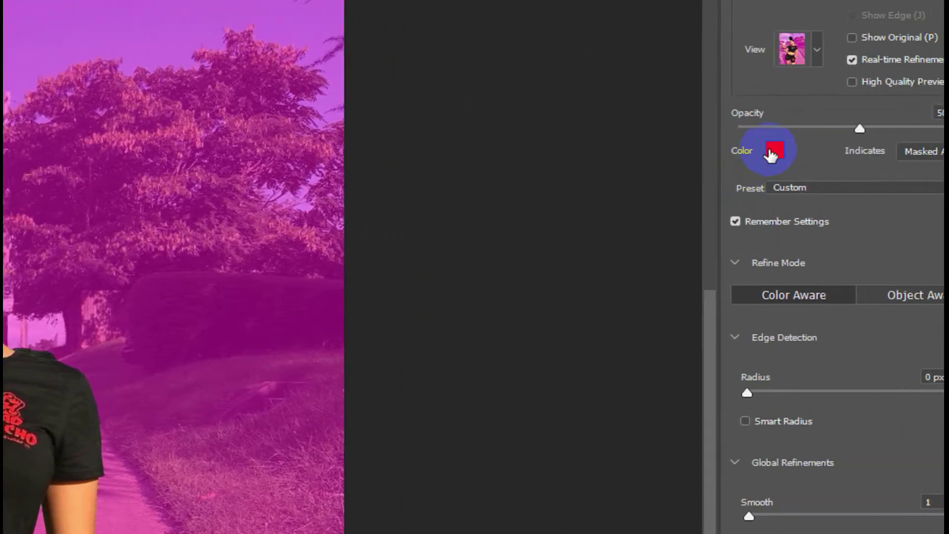
pyautogui.click(776, 149)
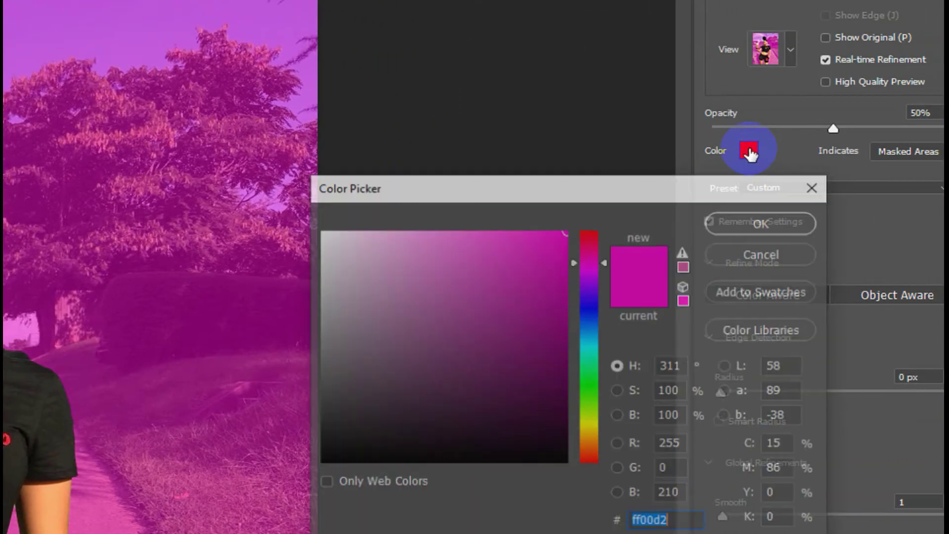
pyautogui.moveTo(586, 320); pyautogui.dragTo(586, 307)
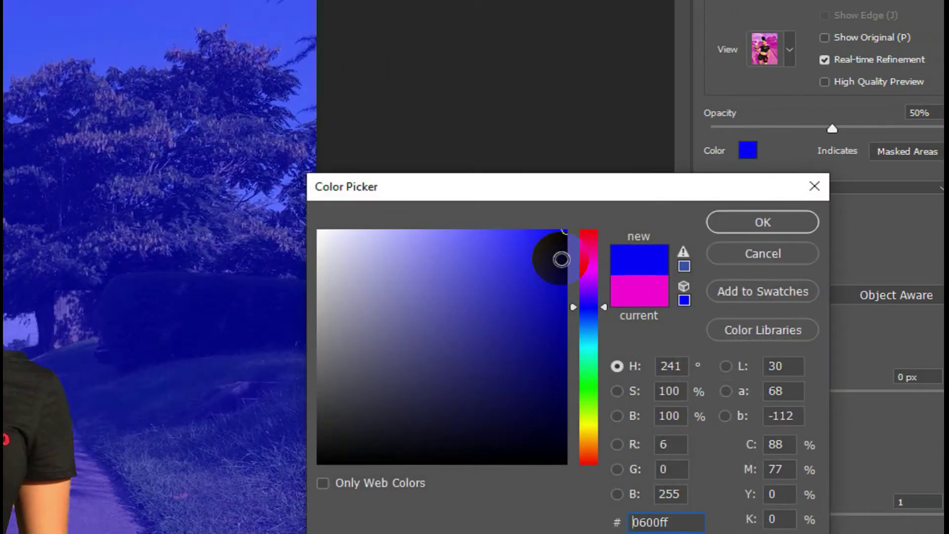
pyautogui.click(736, 219)
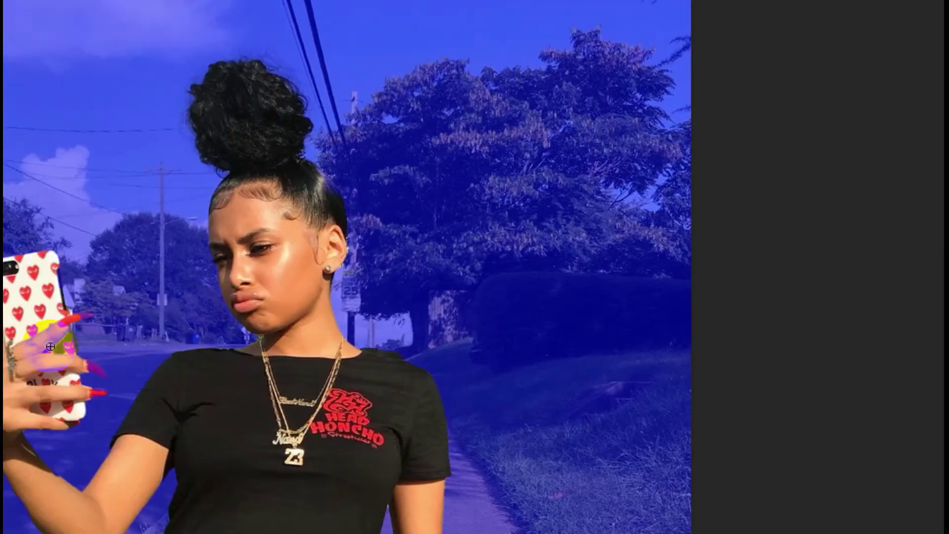
pyautogui.moveTo(190, 319); pyautogui.dragTo(196, 395)
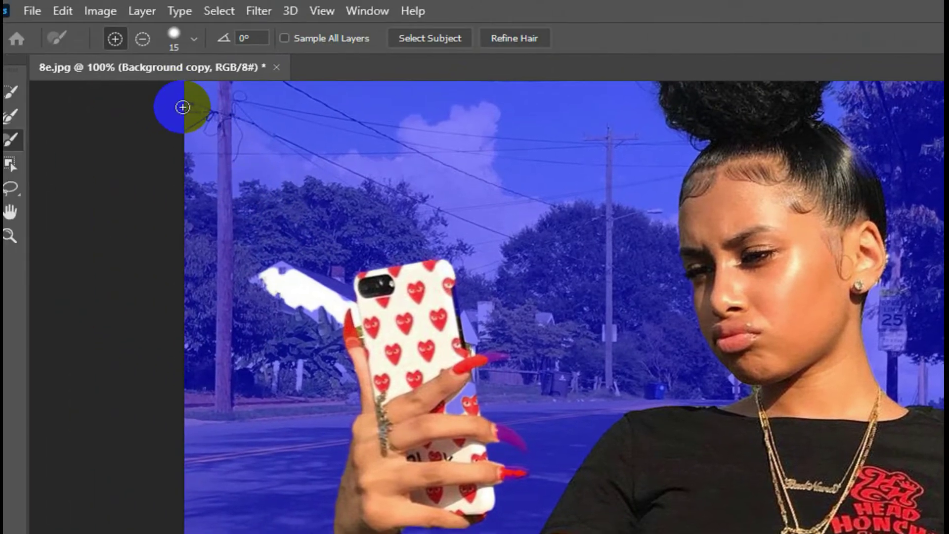
# Paint the Refine Edge Brush over the nails holding the phone.
pyautogui.click(21, 142)
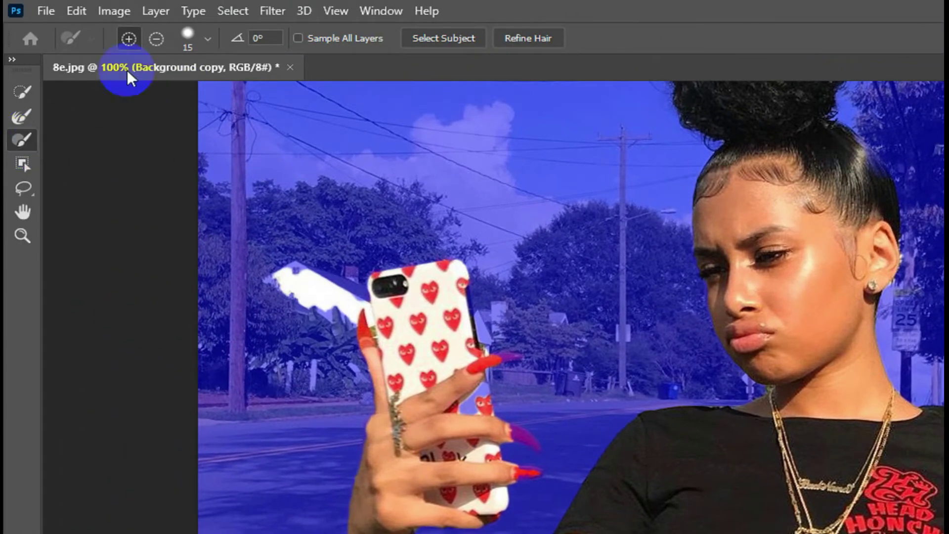
pyautogui.moveTo(487, 395); pyautogui.dragTo(506, 388)
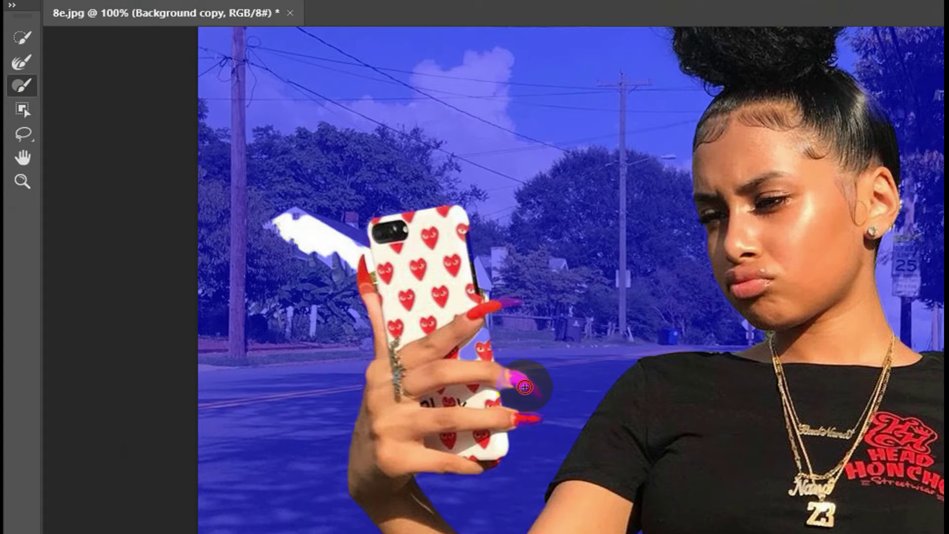
pyautogui.moveTo(472, 316); pyautogui.dragTo(496, 315)
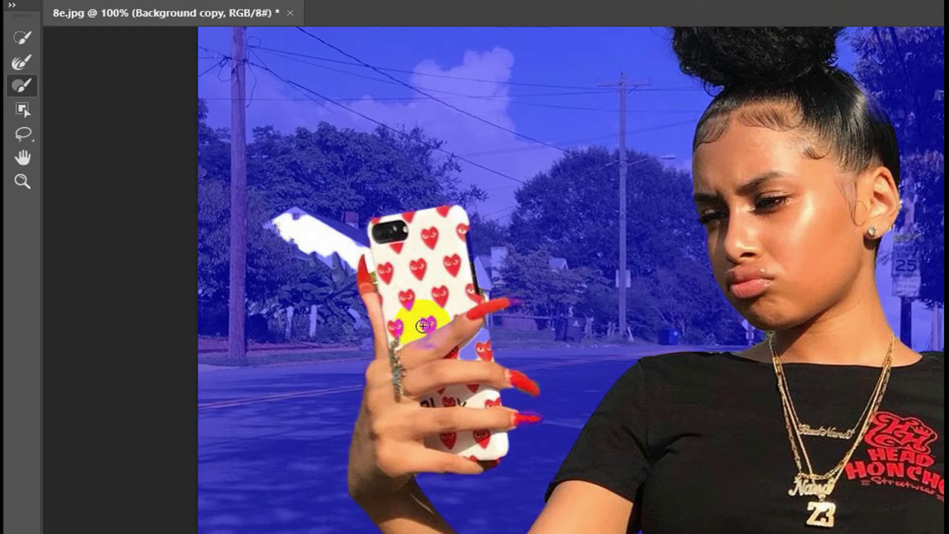
pyautogui.moveTo(497, 420); pyautogui.dragTo(520, 428)
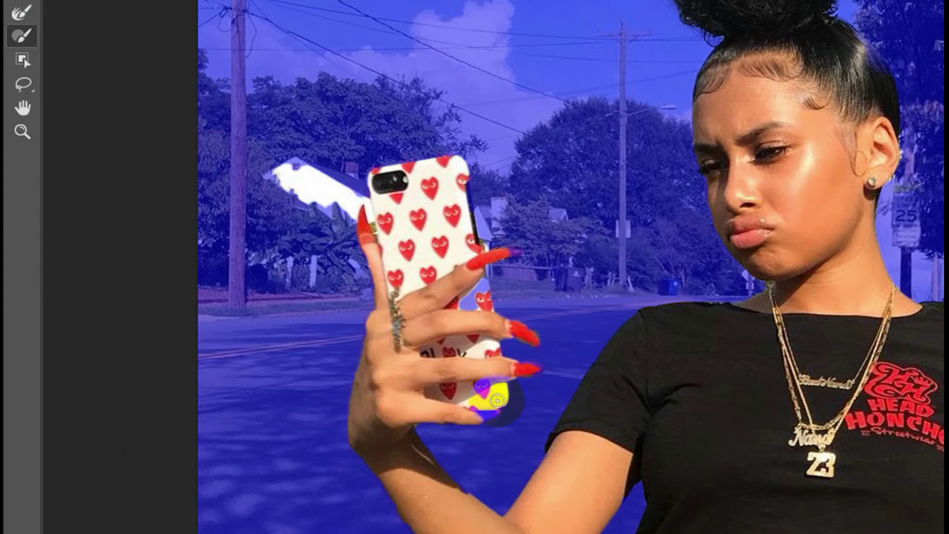
pyautogui.scroll(-5, 494, 410)
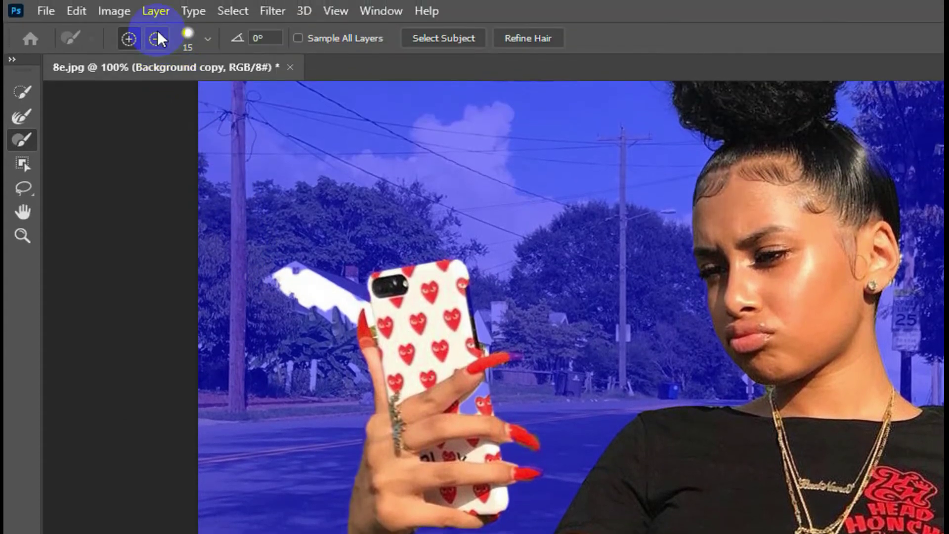
# Subtract the roof beside the phone, adjusting the brush size from 59 to 34 px.
pyautogui.click(157, 40)
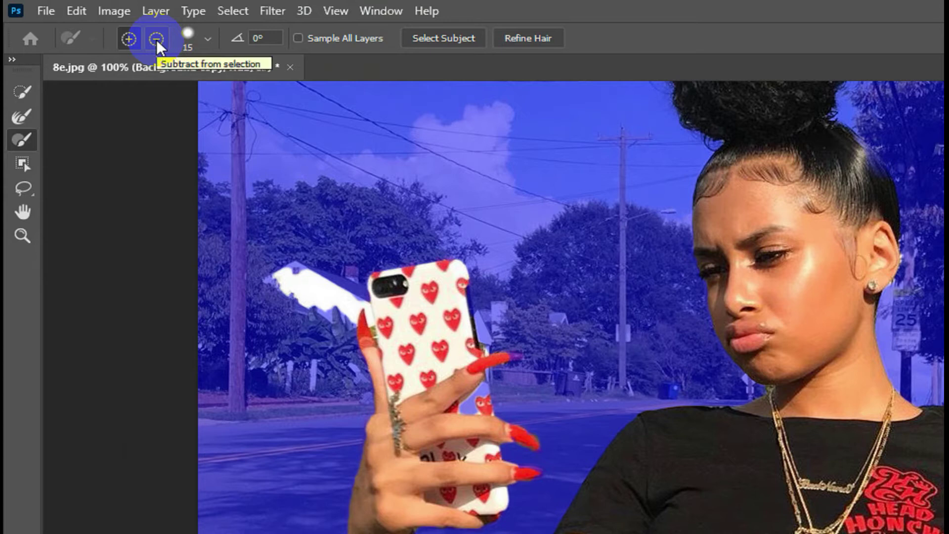
pyautogui.moveTo(276, 277)
pyautogui.mouseDown()
pyautogui.moveTo(346, 303)
pyautogui.moveTo(346, 315)
pyautogui.moveTo(325, 291)
pyautogui.mouseUp()
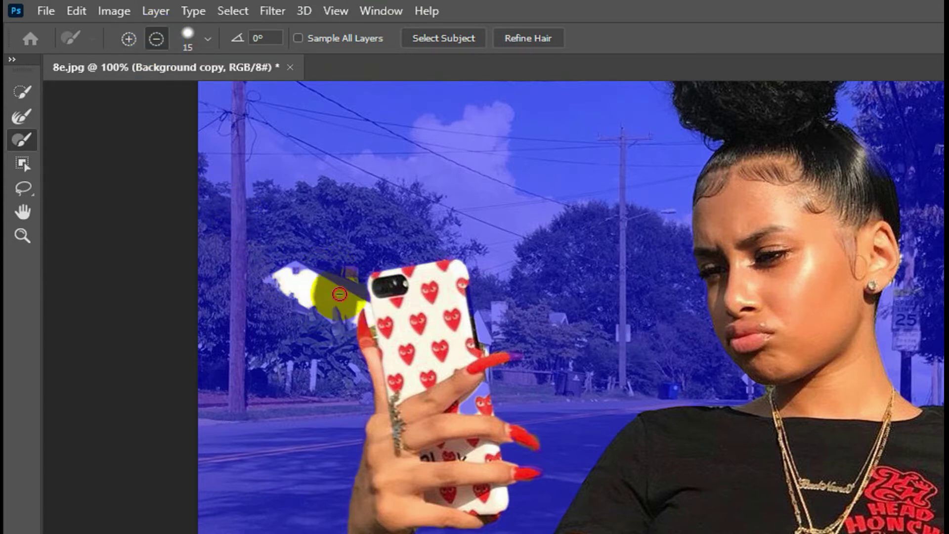
pyautogui.rightClick(339, 293)
pyautogui.click(377, 298)
pyautogui.press('Return')
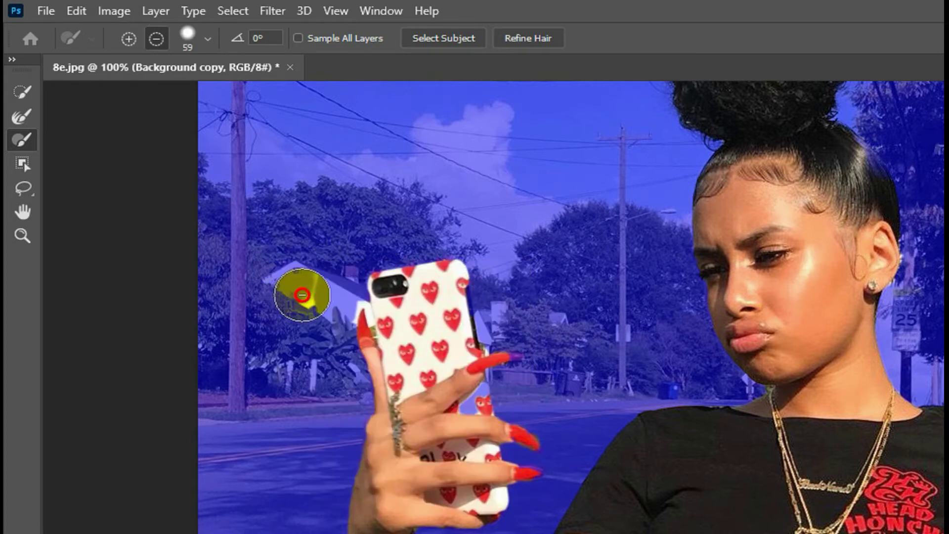
pyautogui.rightClick(309, 265)
pyautogui.moveTo(383, 297); pyautogui.dragTo(369, 300)
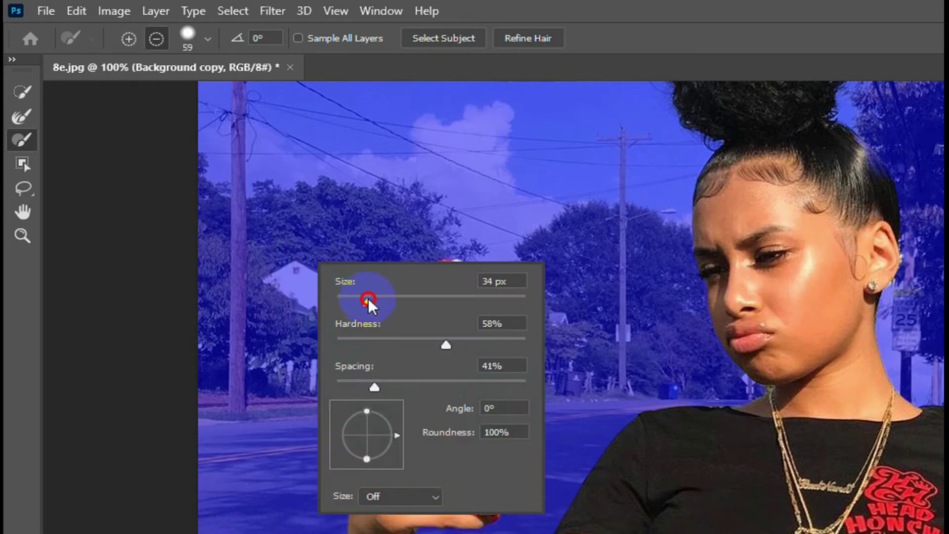
pyautogui.press('Return')
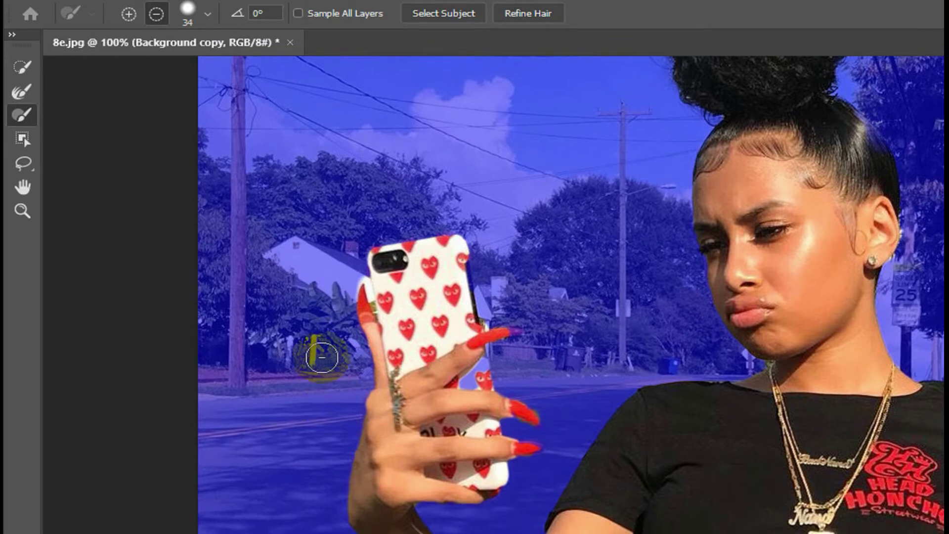
# Add areas back with a 16 px brush along the arm, shirt and shorts.
pyautogui.click(129, 40)
pyautogui.click(322, 385)
pyautogui.rightClick(322, 385)
pyautogui.moveTo(386, 424); pyautogui.dragTo(362, 424)
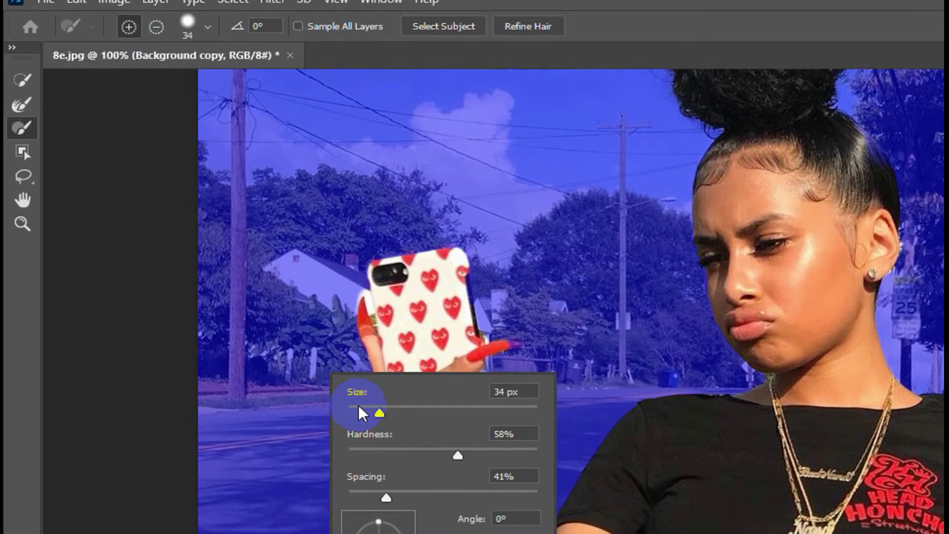
pyautogui.click(384, 331)
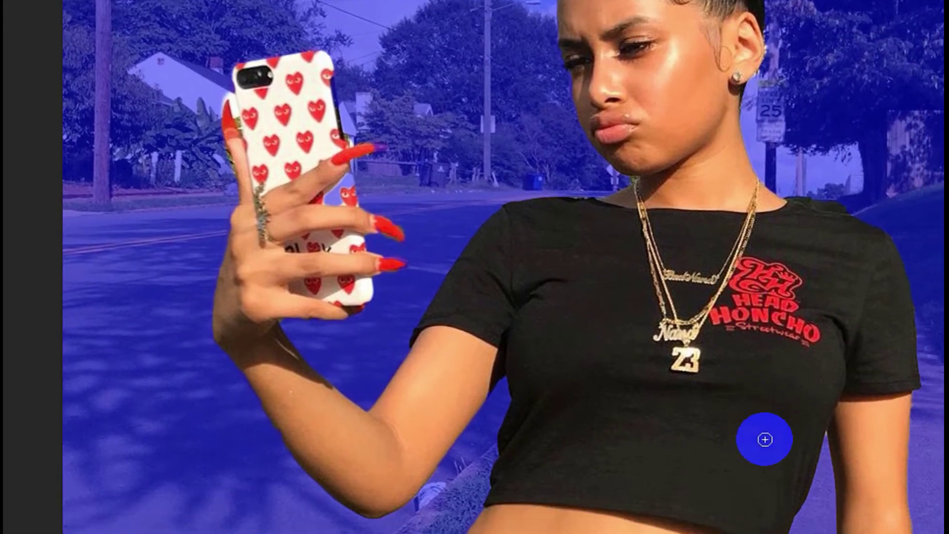
pyautogui.moveTo(765, 439); pyautogui.dragTo(674, 133)
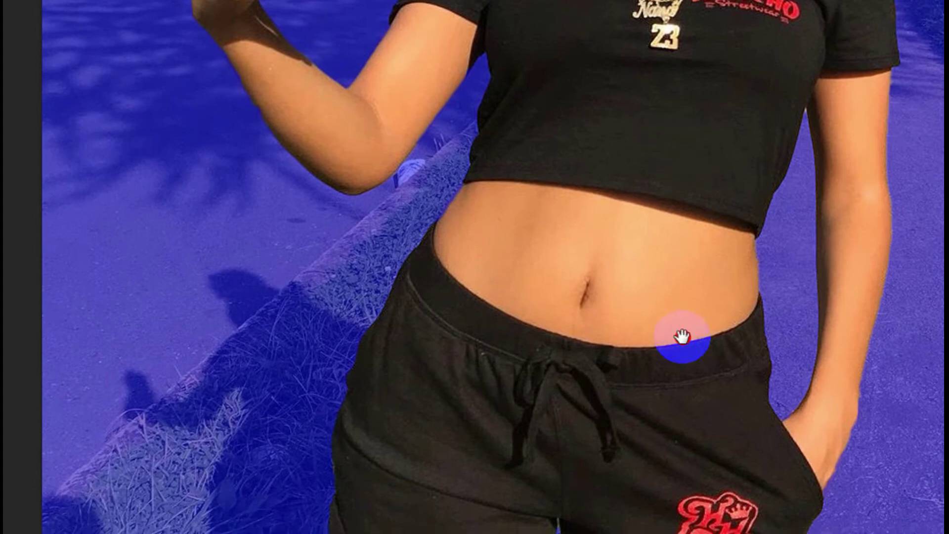
pyautogui.moveTo(683, 336); pyautogui.dragTo(712, 197)
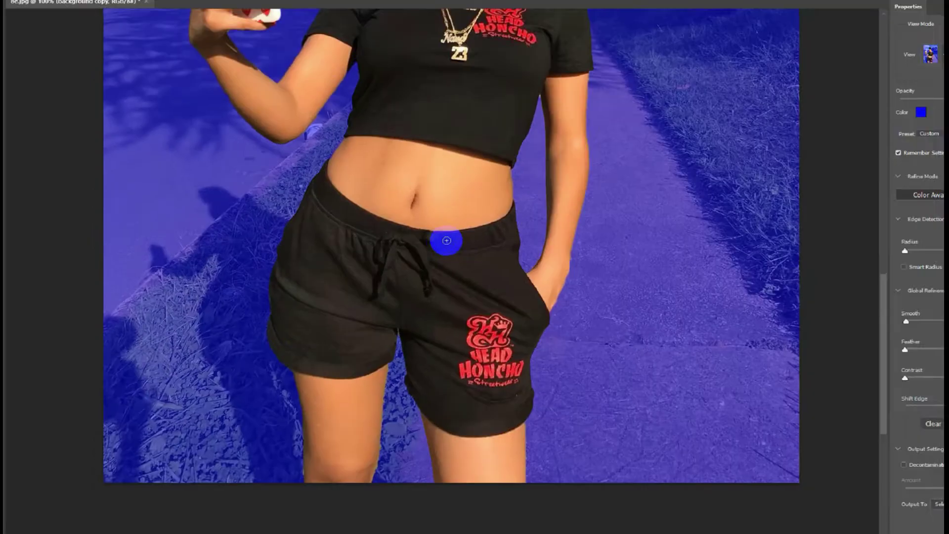
pyautogui.scroll(1, 442, 163)
pyautogui.scroll(4, 442, 161)
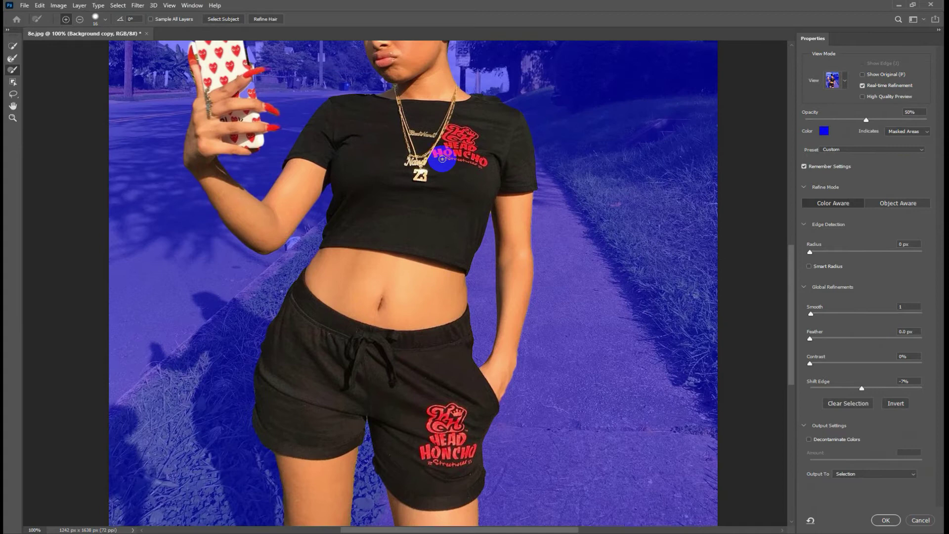
pyautogui.scroll(3, 442, 160)
pyautogui.scroll(1, 442, 159)
pyautogui.scroll(1, 443, 160)
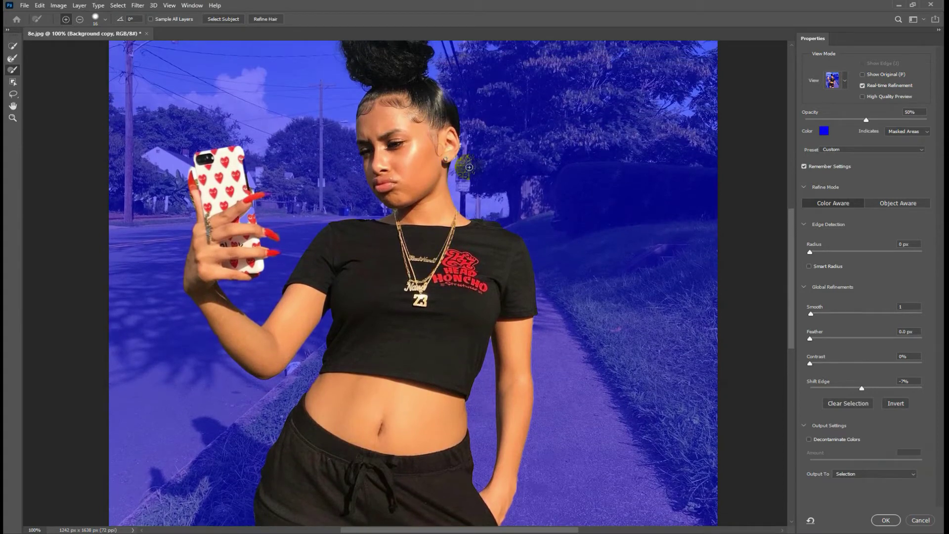
# Apply the refined selection, duplicate Background copy as Background copy 2, and hide Background copy.
pyautogui.click(884, 520)
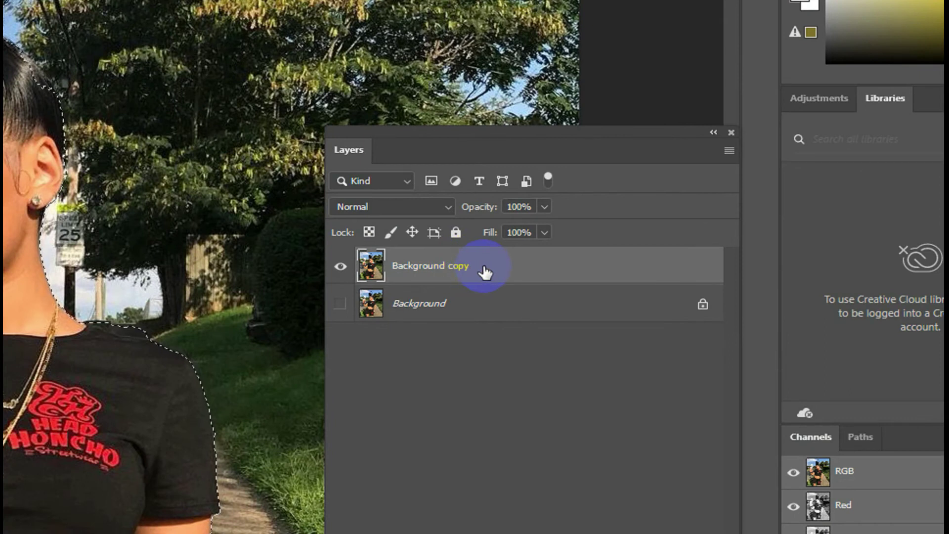
pyautogui.moveTo(484, 272); pyautogui.dragTo(681, 403)
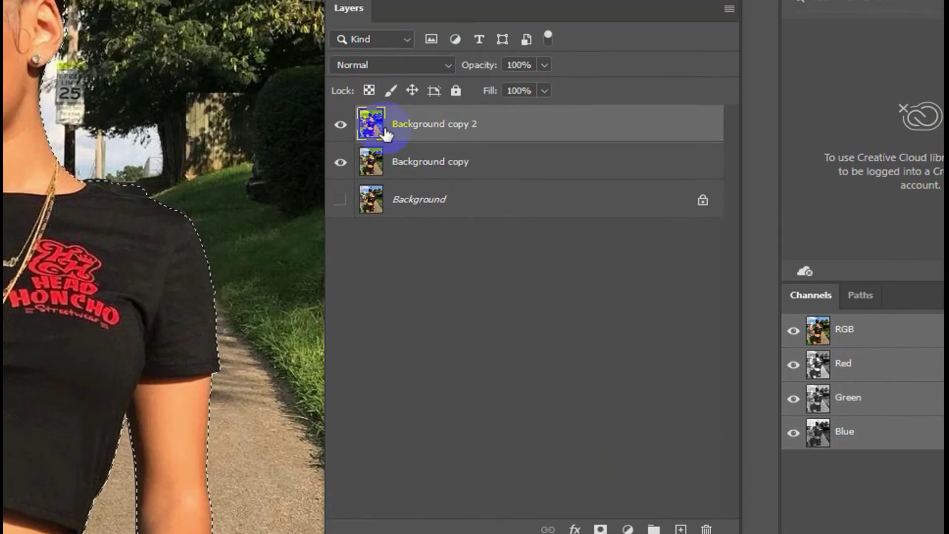
pyautogui.click(340, 176)
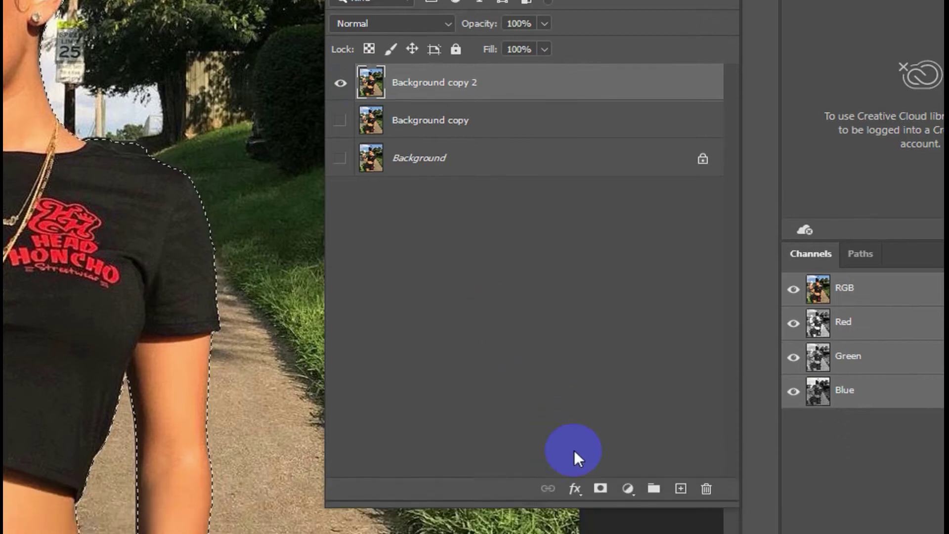
pyautogui.click(598, 416)
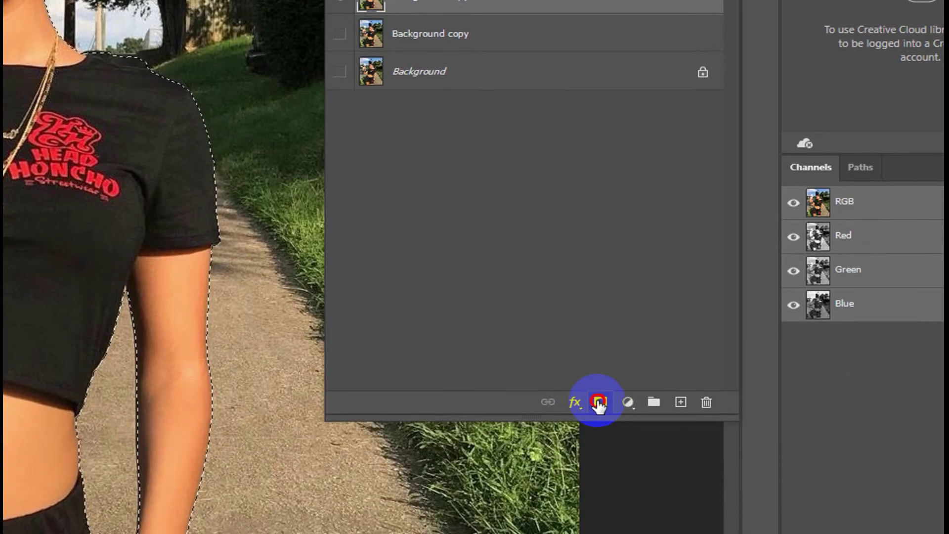
# Add a layer mask isolating the woman on Background copy 2, then switch to Background copy.
pyautogui.click(599, 416)
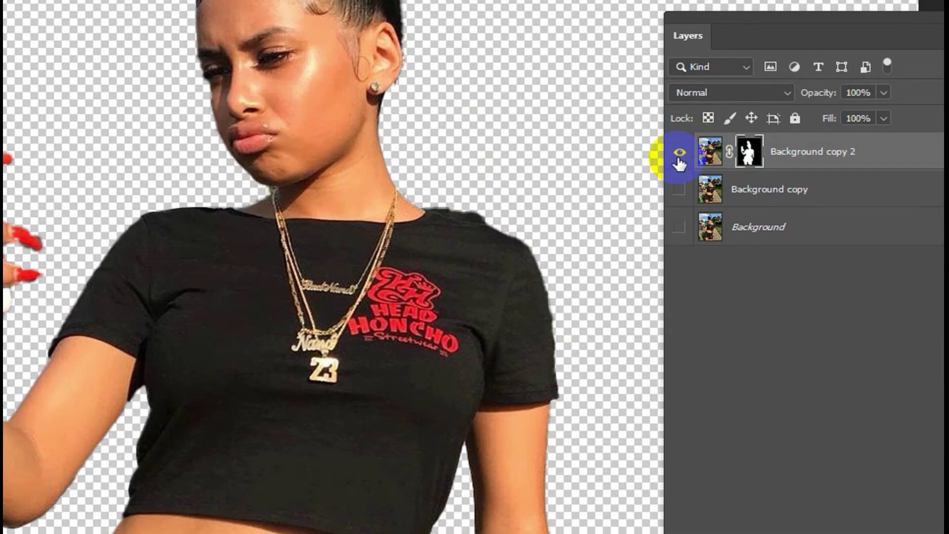
pyautogui.click(680, 152)
pyautogui.click(679, 190)
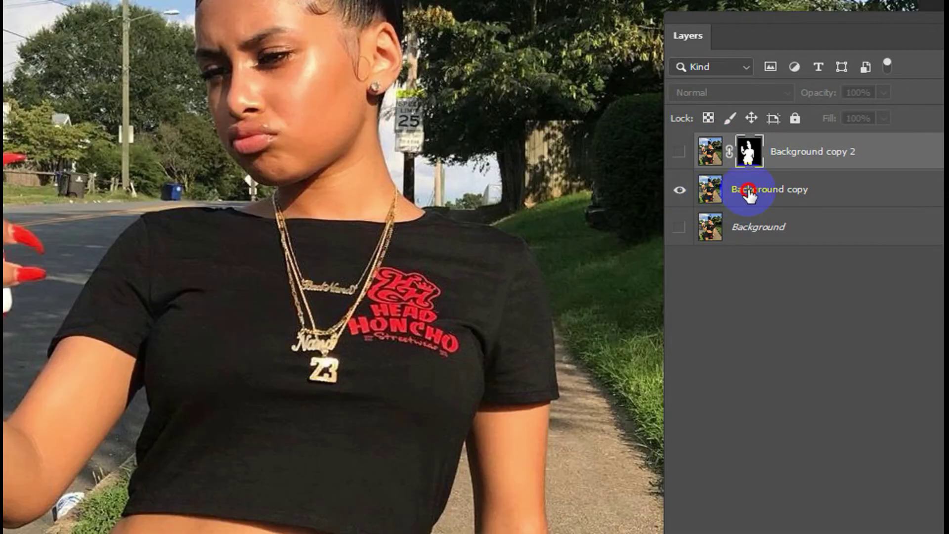
pyautogui.click(748, 193)
# Toggle both layers' visibility to compare, leaving only the full-photo Background copy visible.
pyautogui.click(680, 190)
pyautogui.click(679, 153)
pyautogui.click(680, 154)
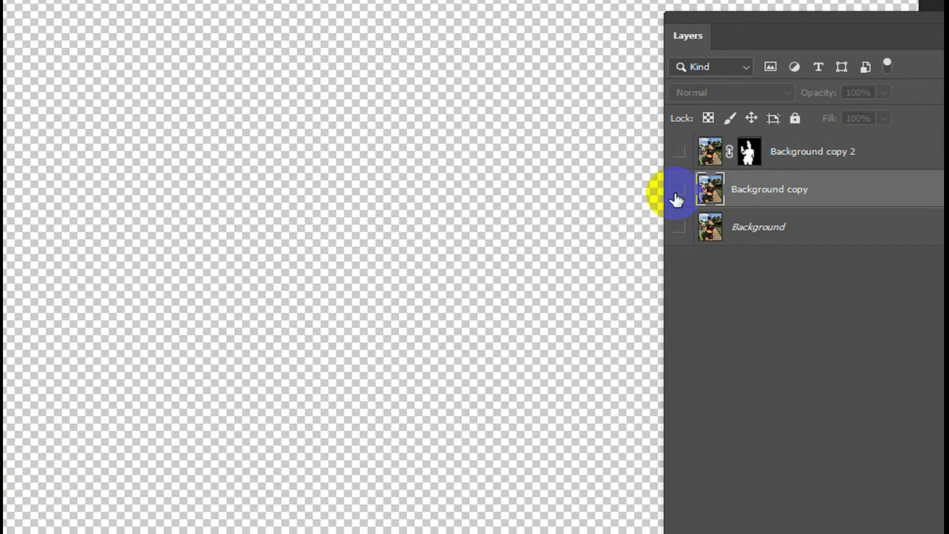
pyautogui.click(680, 189)
pyautogui.click(710, 193)
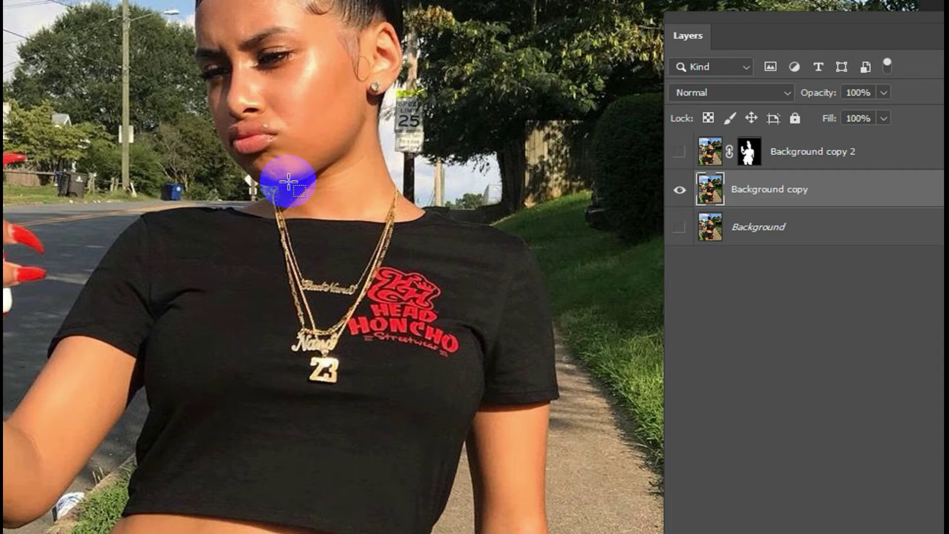
pyautogui.click(608, 171)
# Ctrl-click Background copy 2's mask thumbnail to load the woman's outline as a selection.
pyautogui.moveTo(608, 170)
pyautogui.mouseDown()
pyautogui.moveTo(710, 191)
pyautogui.moveTo(747, 158)
pyautogui.mouseUp()
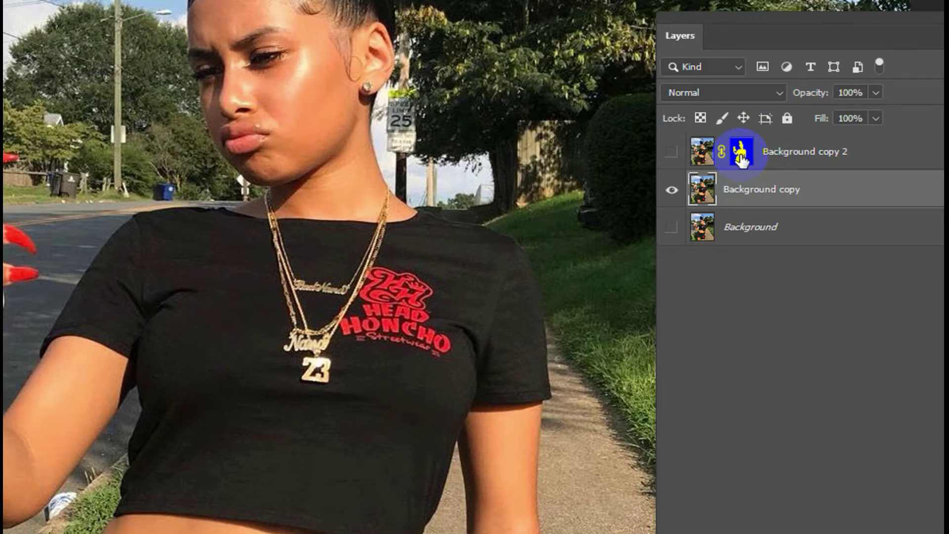
pyautogui.moveTo(741, 159); pyautogui.dragTo(743, 161)
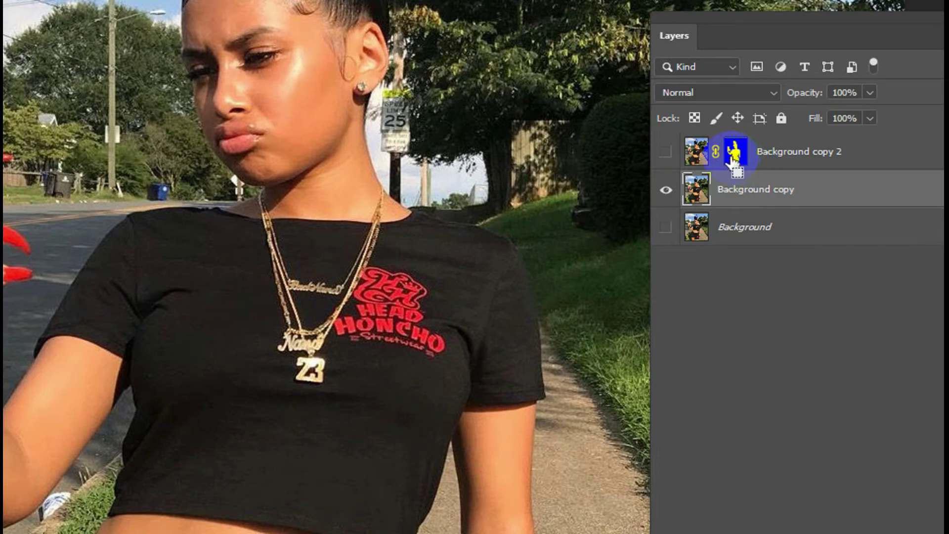
pyautogui.keyDown('ctrl'); pyautogui.click(732, 159); pyautogui.keyUp('ctrl')
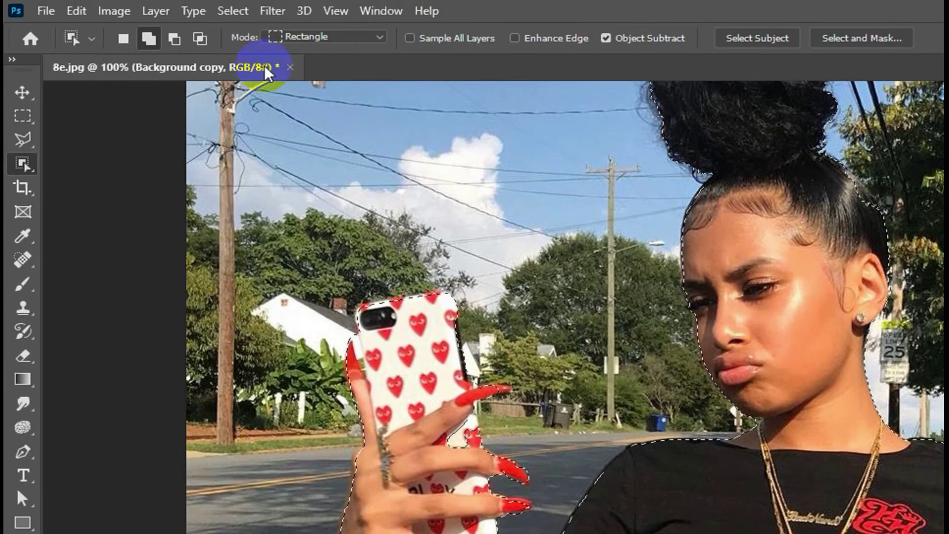
# Expand the woman's selection by 2 pixels.
pyautogui.click(234, 14)
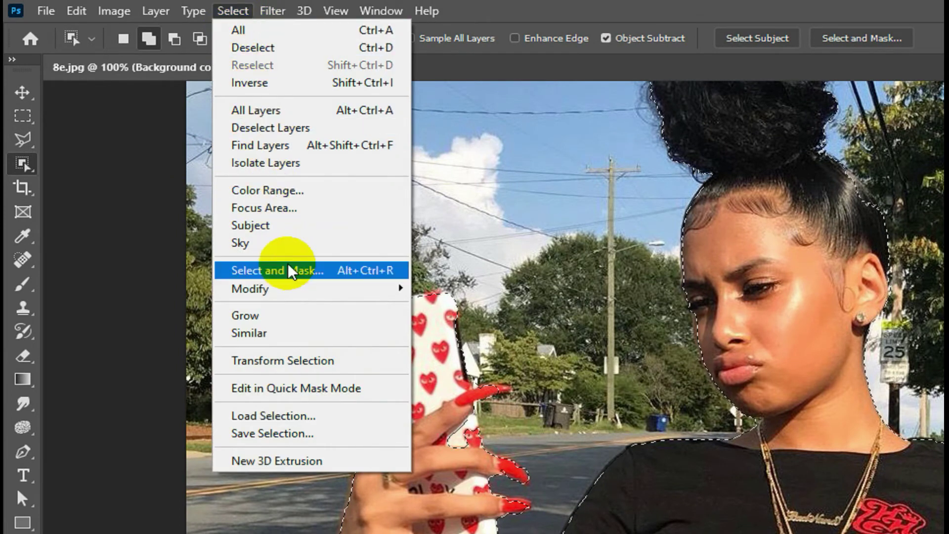
pyautogui.moveTo(250, 288)
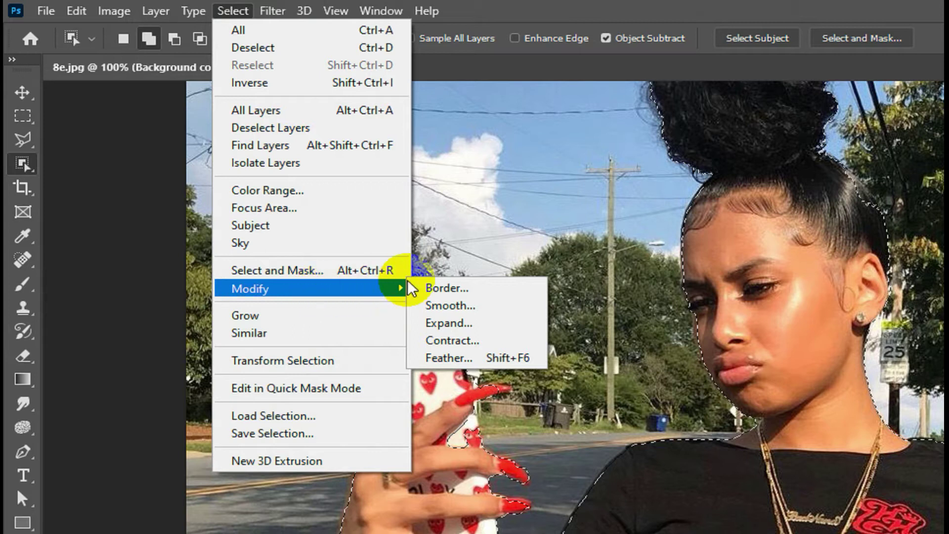
pyautogui.click(471, 324)
pyautogui.click(728, 344)
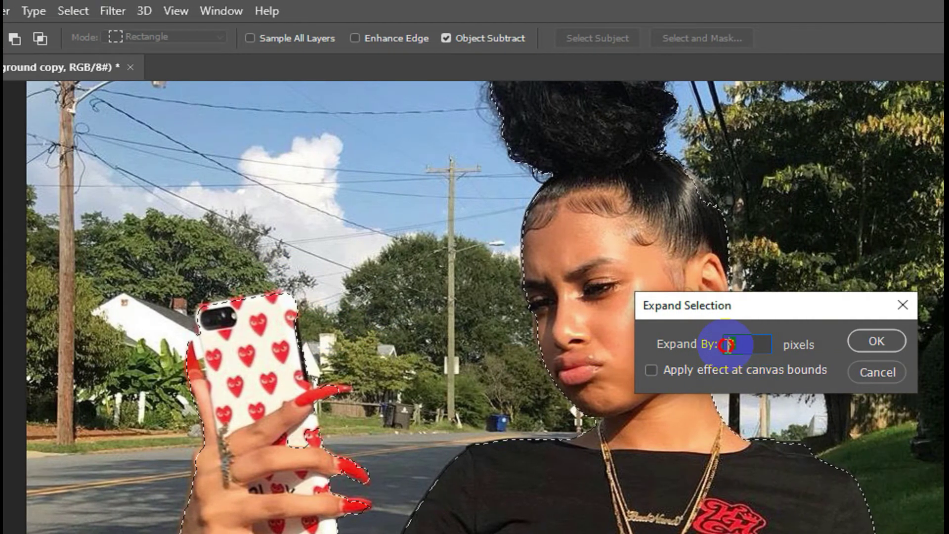
pyautogui.write('2')
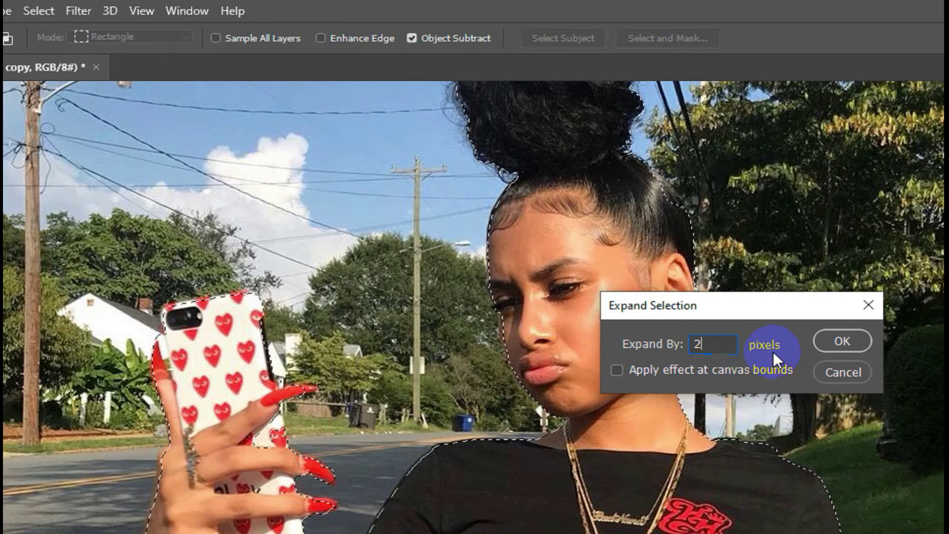
pyautogui.click(765, 340)
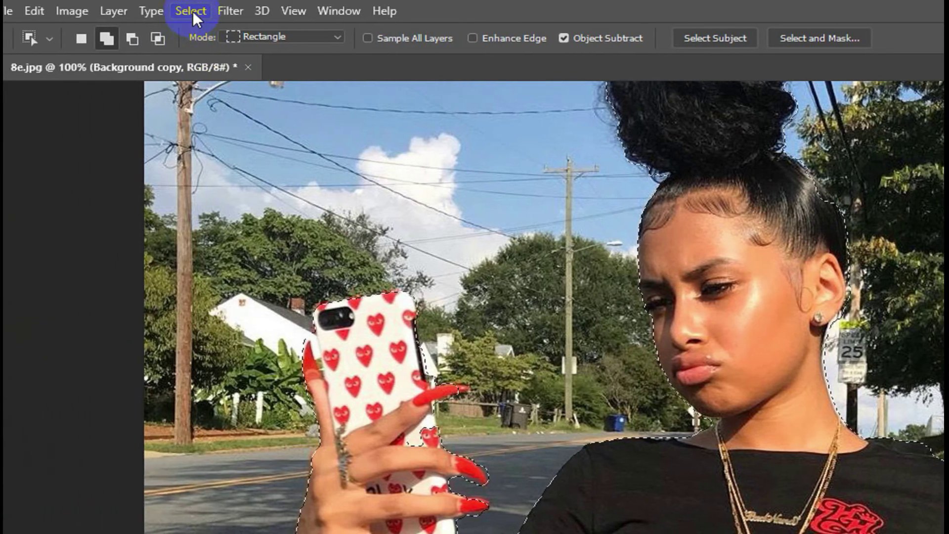
# Feather the selection by 1 pixel.
pyautogui.click(193, 11)
pyautogui.moveTo(222, 289)
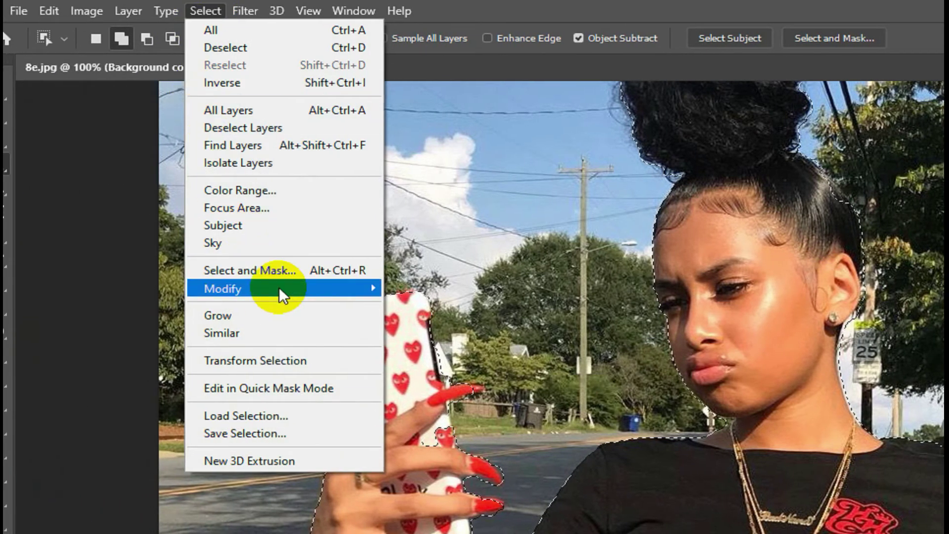
pyautogui.click(441, 357)
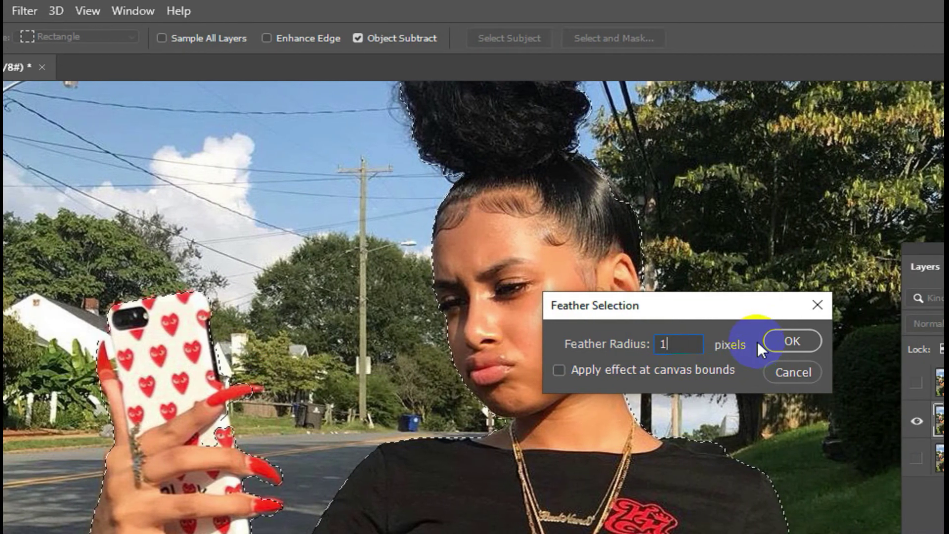
pyautogui.write('1')
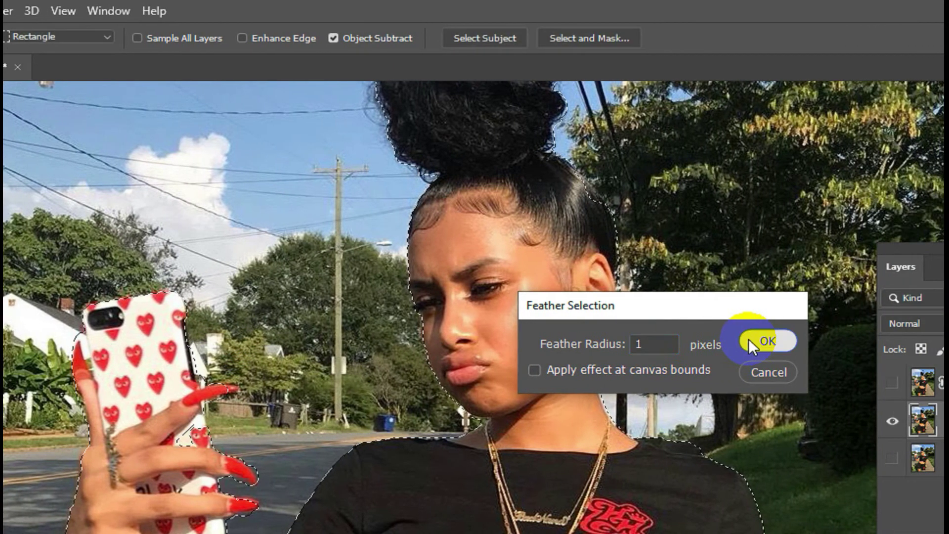
pyautogui.click(756, 339)
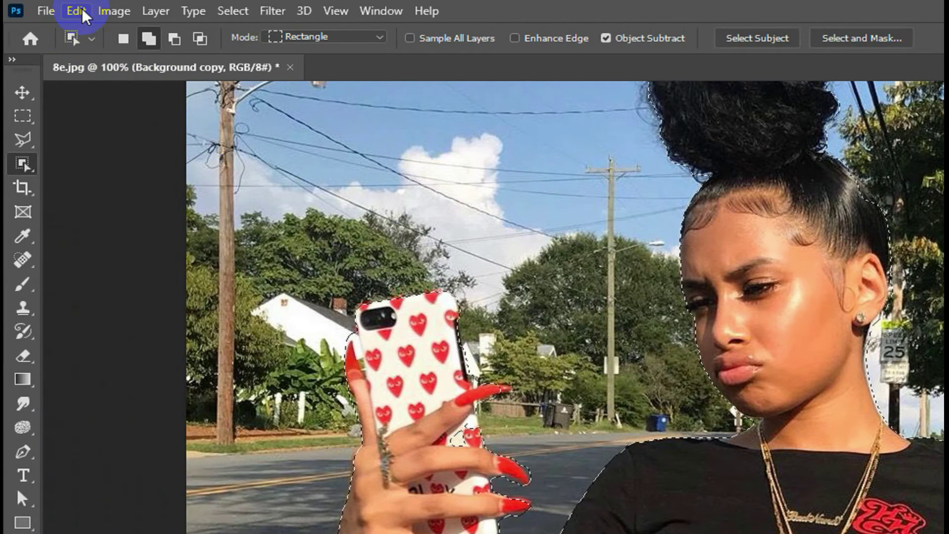
pyautogui.click(79, 11)
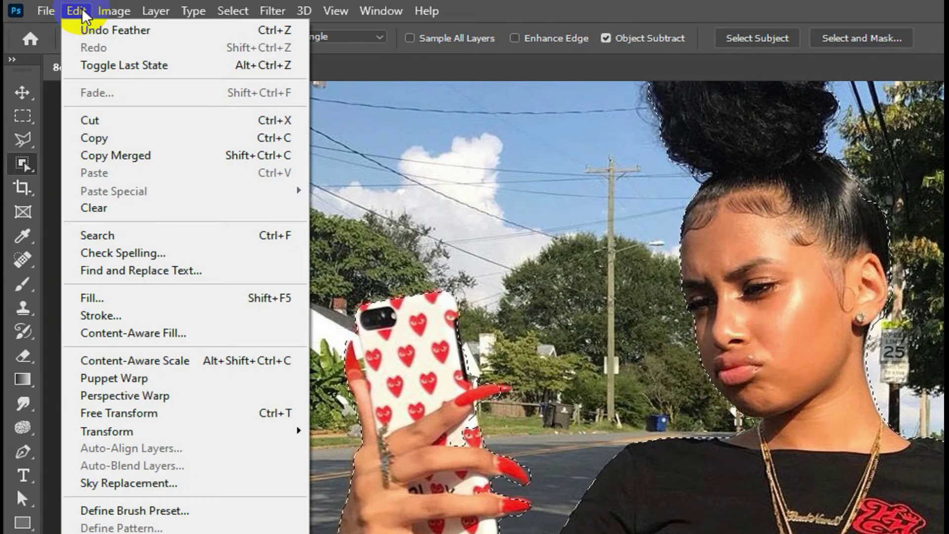
# Set up a Content-Aware Fill with Color Adaptation, Normal mode and 100% opacity.
pyautogui.click(111, 298)
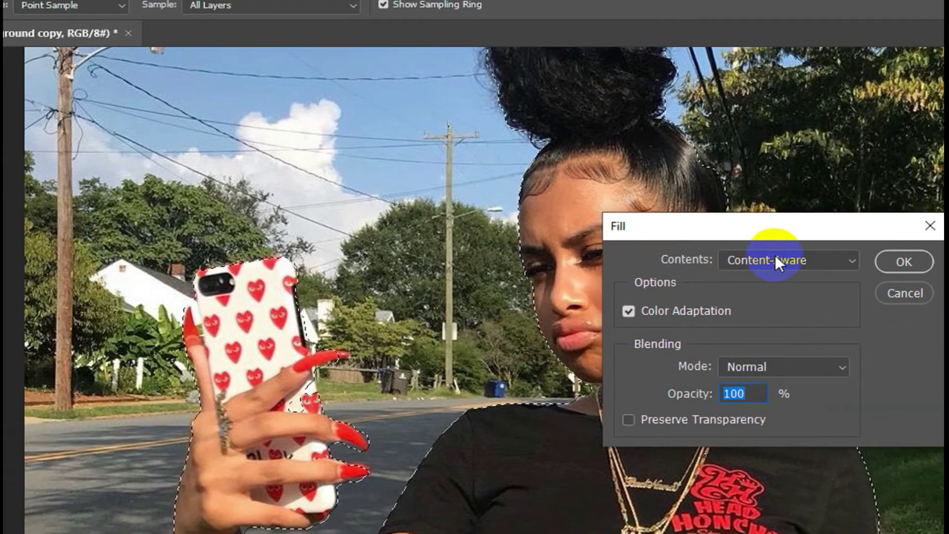
pyautogui.click(775, 260)
pyautogui.click(727, 341)
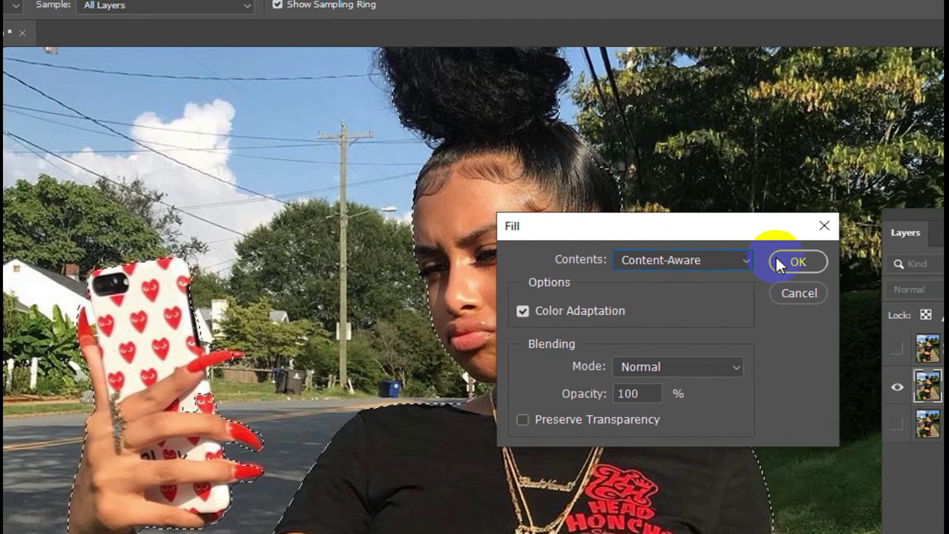
pyautogui.click(743, 260)
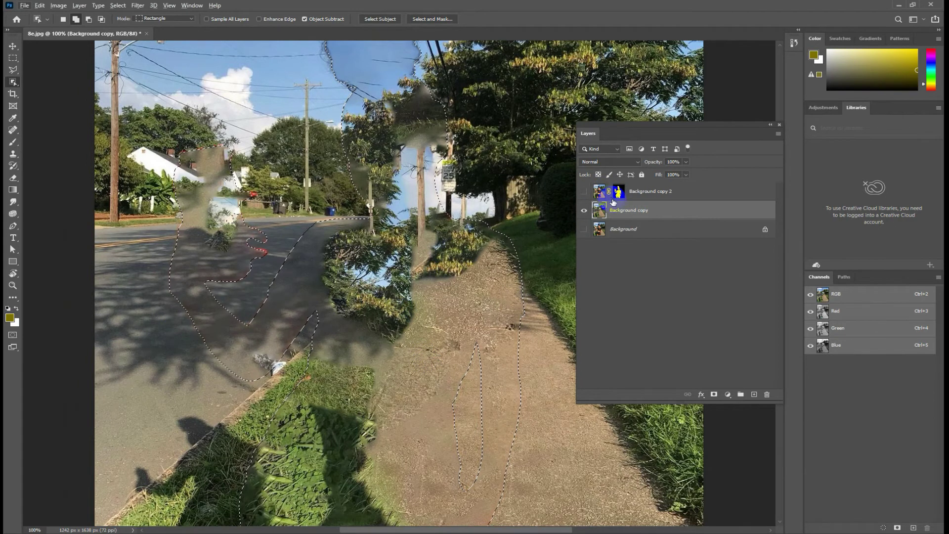
# Deselect, make the Background copy 2 cut-out visible, and select the Background copy layer.
pyautogui.click(118, 6)
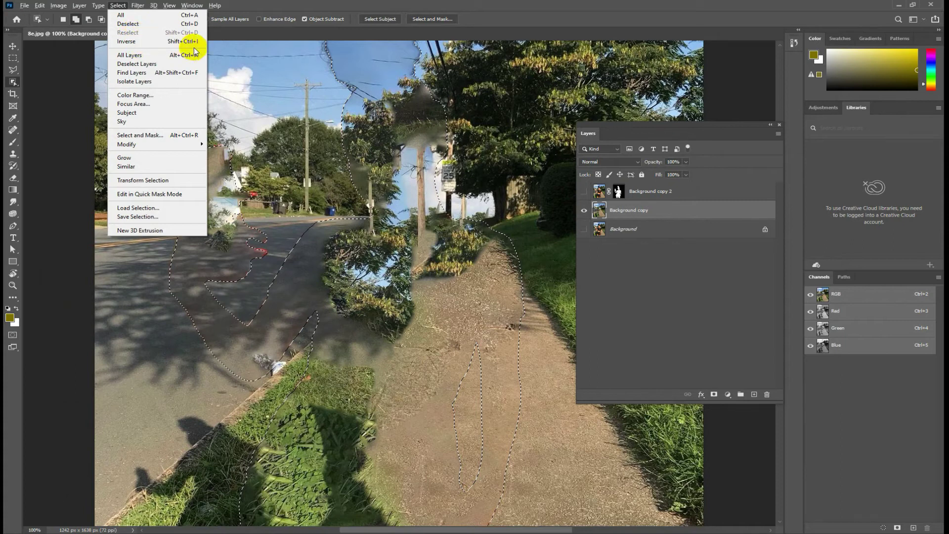
pyautogui.click(129, 25)
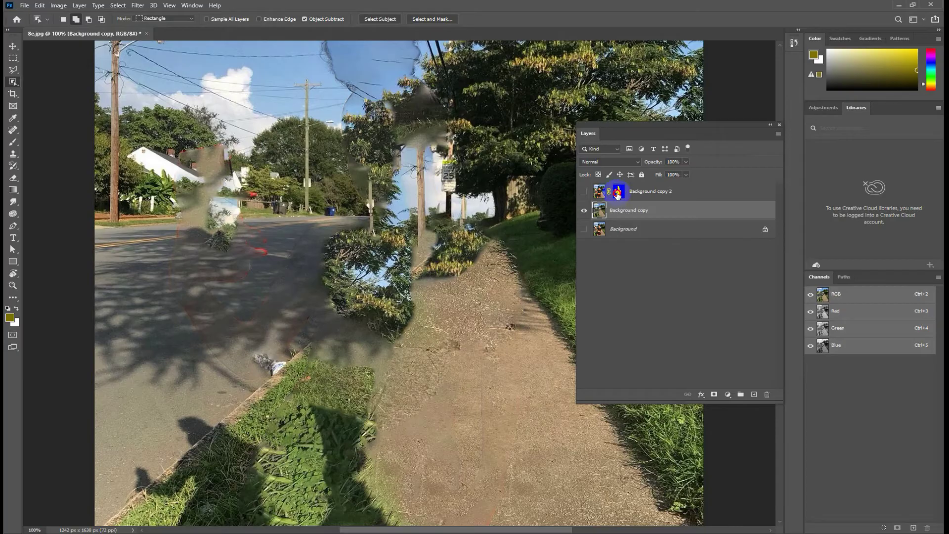
pyautogui.click(617, 195)
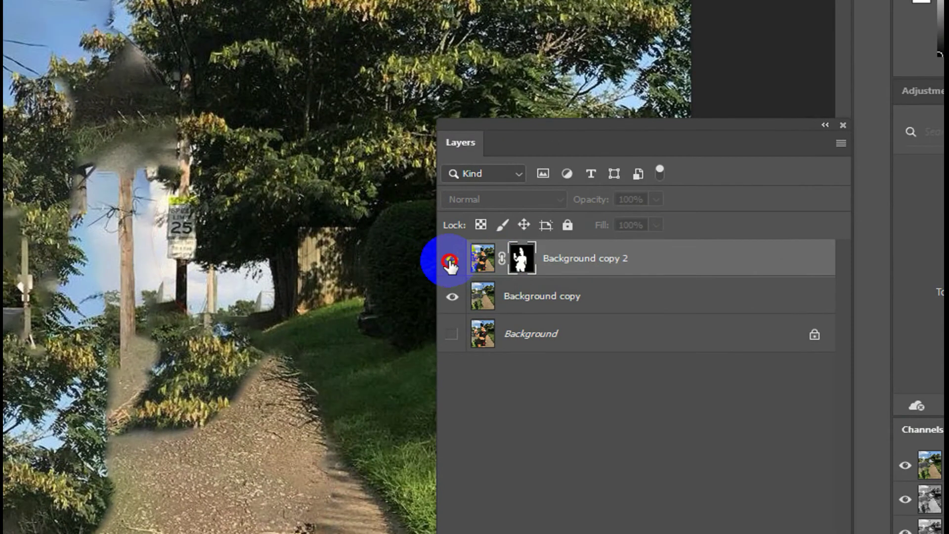
pyautogui.click(584, 191)
pyautogui.click(473, 304)
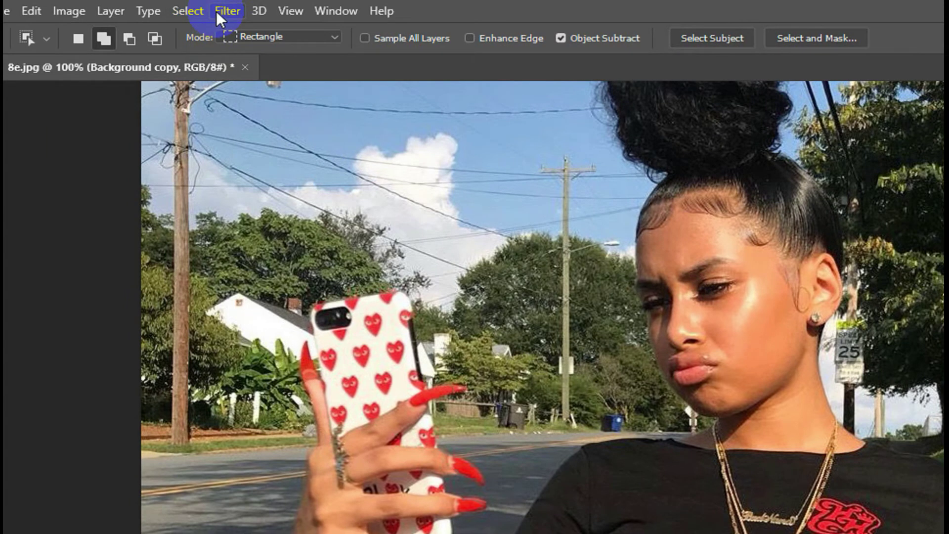
# Apply a 6.8-pixel Gaussian Blur to the street scenery on Background copy.
pyautogui.click(215, 10)
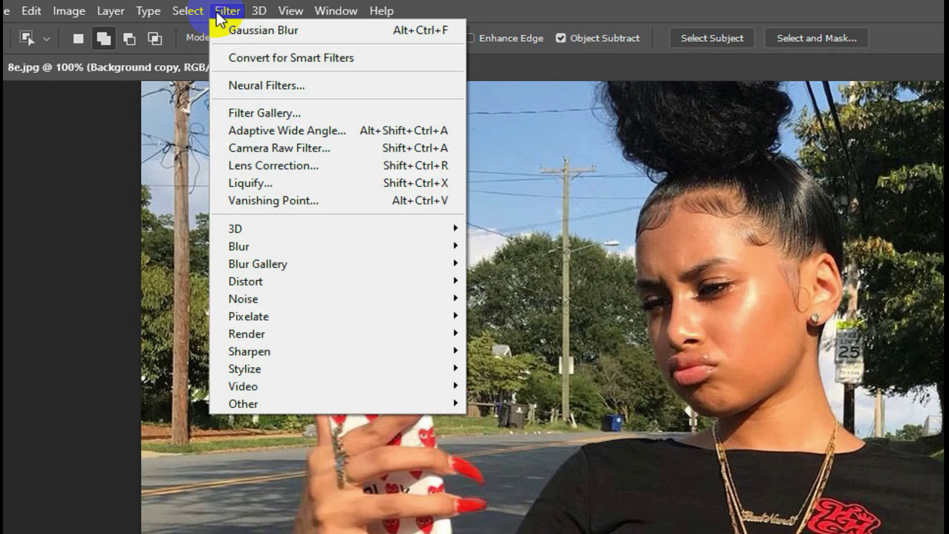
pyautogui.moveTo(239, 245)
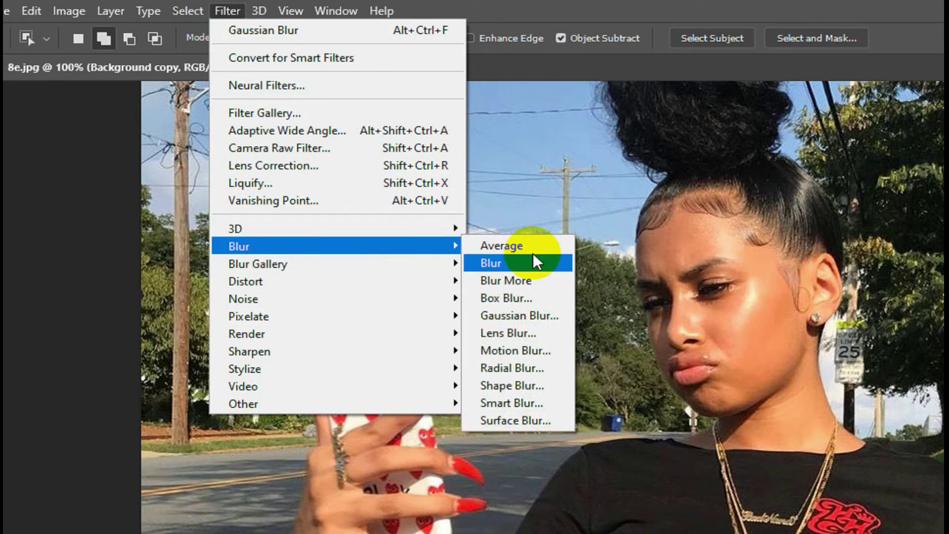
pyautogui.click(549, 316)
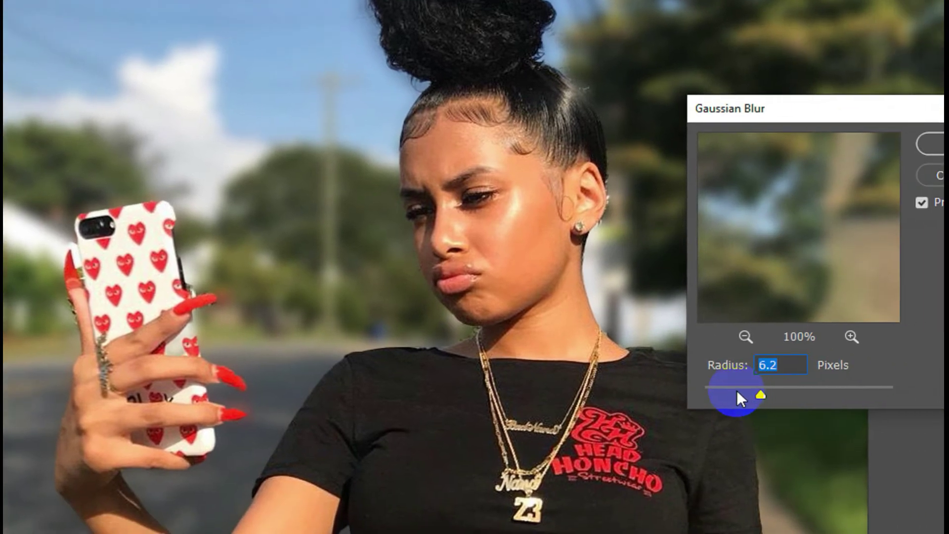
pyautogui.moveTo(739, 393)
pyautogui.mouseDown()
pyautogui.moveTo(725, 388)
pyautogui.moveTo(749, 393)
pyautogui.mouseUp()
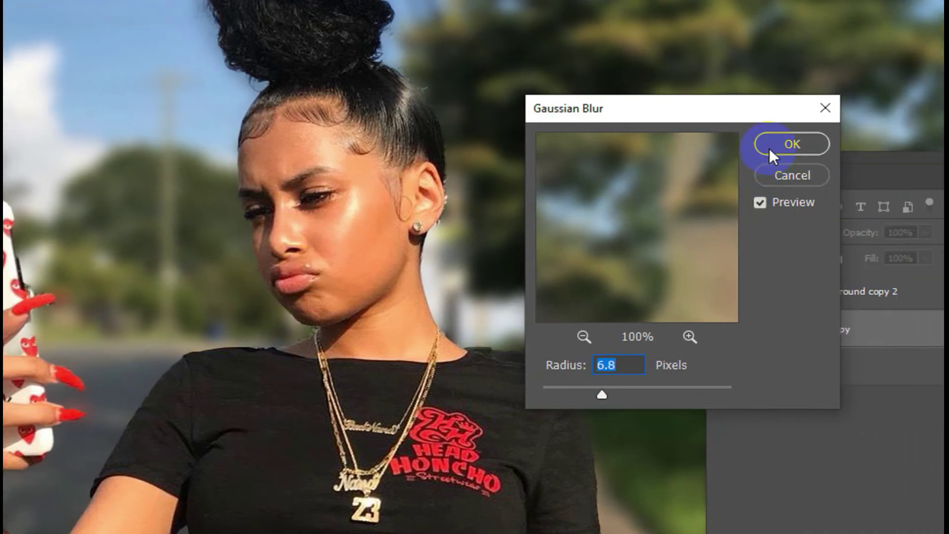
pyautogui.click(927, 144)
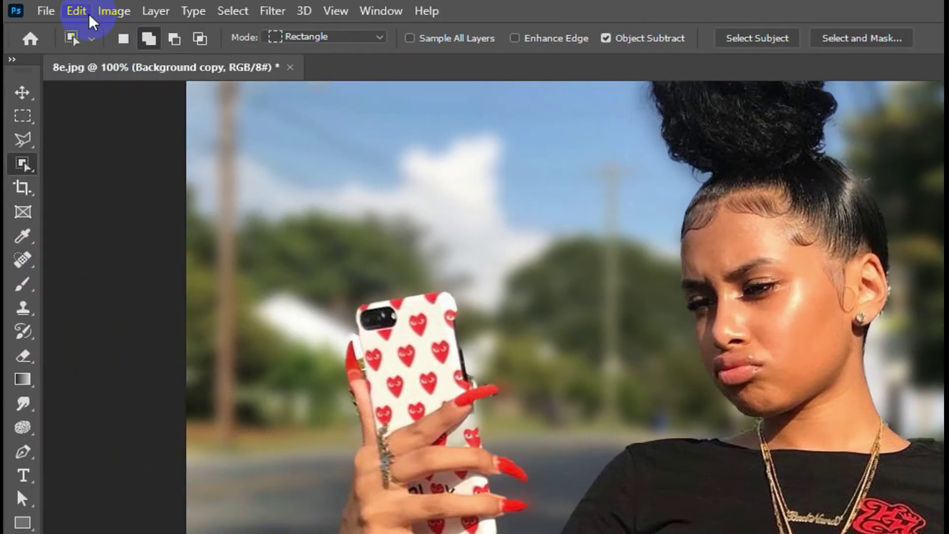
pyautogui.click(77, 11)
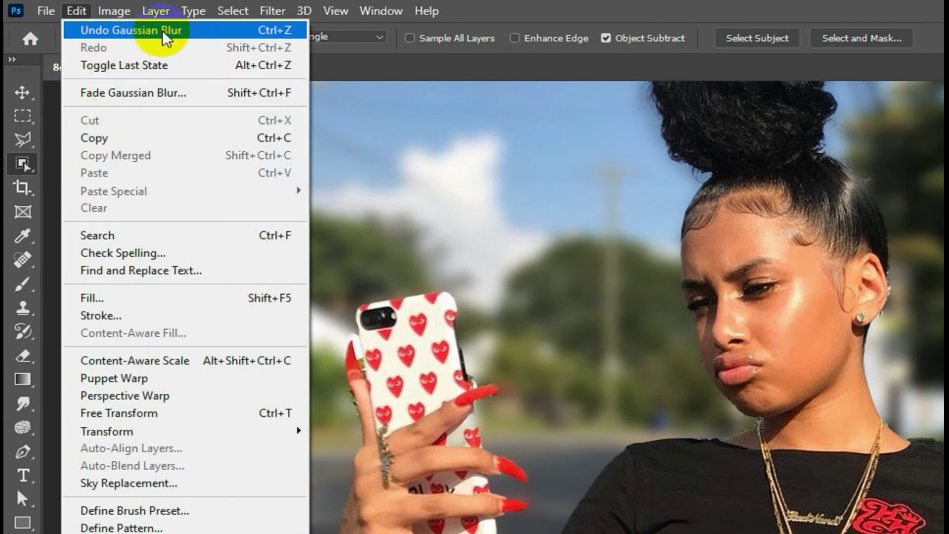
# Undo the Gaussian Blur and convert the Background copy layer to a Smart Object.
pyautogui.click(262, 32)
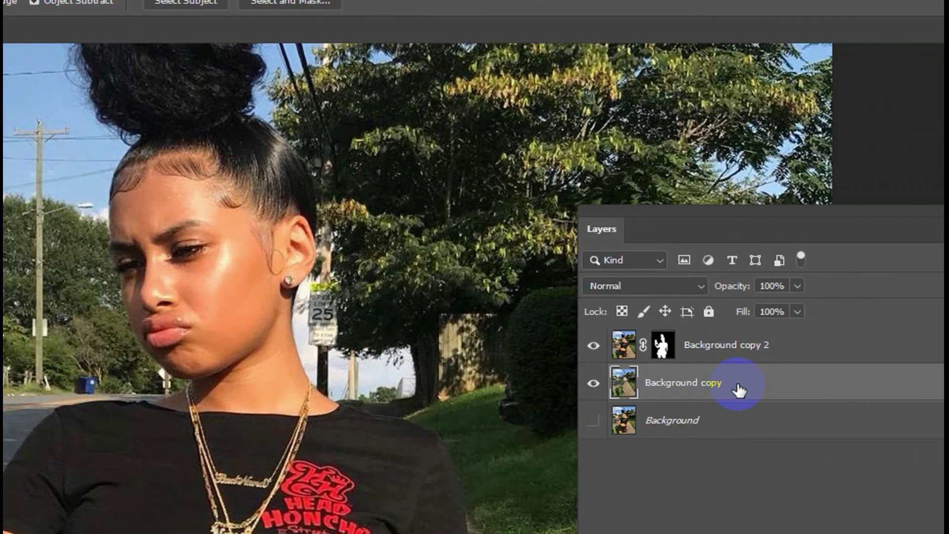
pyautogui.rightClick(738, 385)
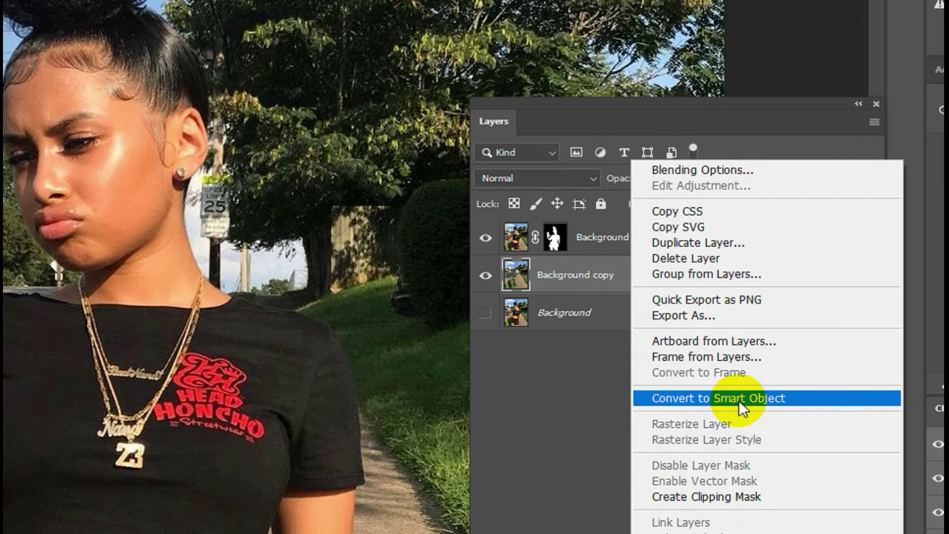
pyautogui.click(574, 279)
pyautogui.rightClick(574, 279)
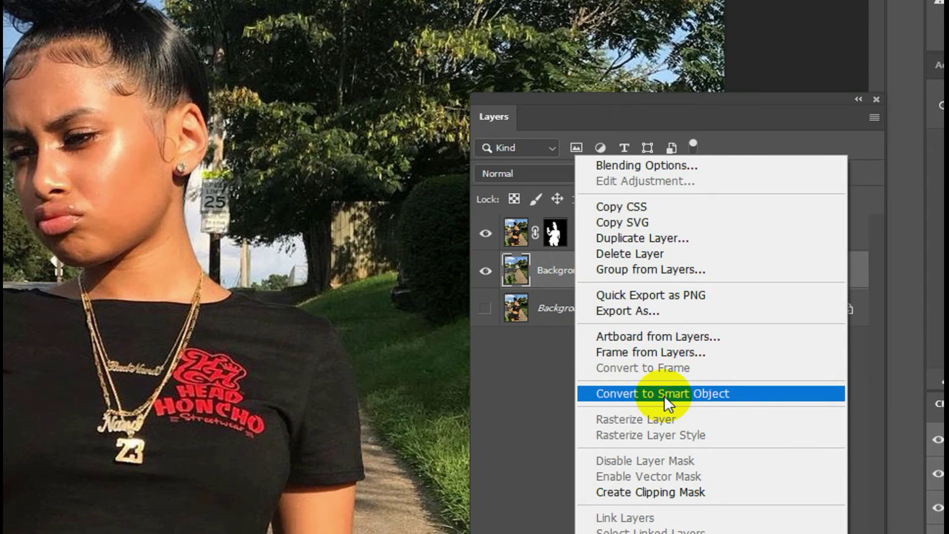
pyautogui.click(665, 394)
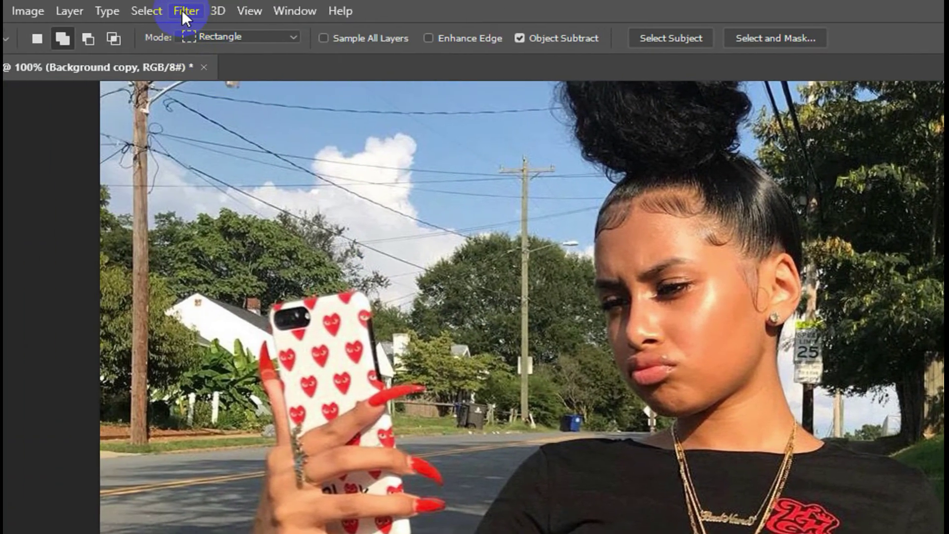
# Apply a Gaussian Blur smart filter to the Background copy smart object.
pyautogui.click(203, 10)
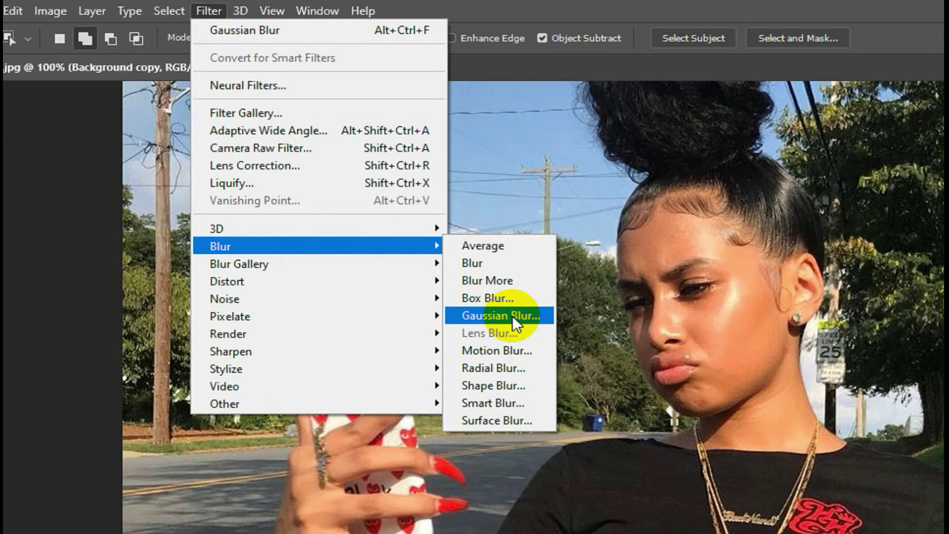
pyautogui.click(512, 316)
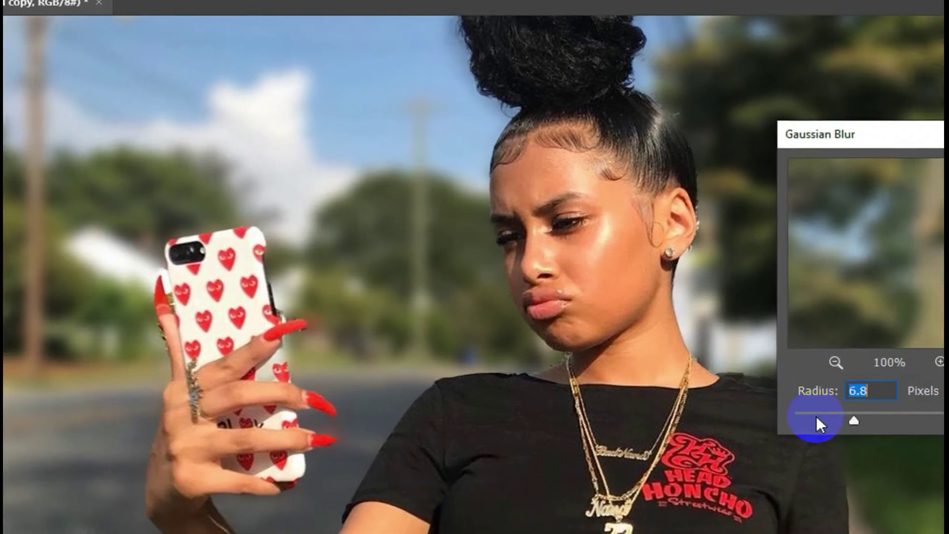
pyautogui.moveTo(753, 400)
pyautogui.mouseDown()
pyautogui.moveTo(722, 400)
pyautogui.moveTo(836, 400)
pyautogui.mouseUp()
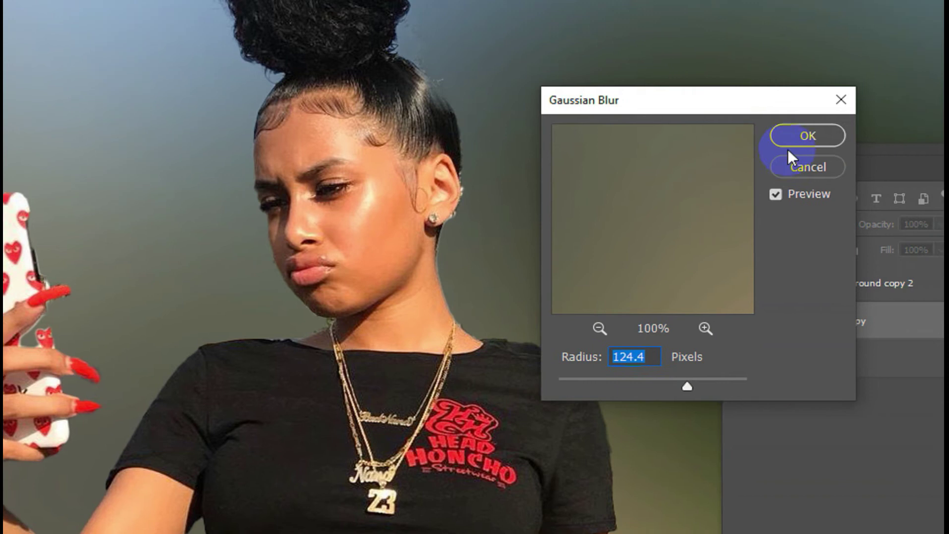
pyautogui.click(749, 136)
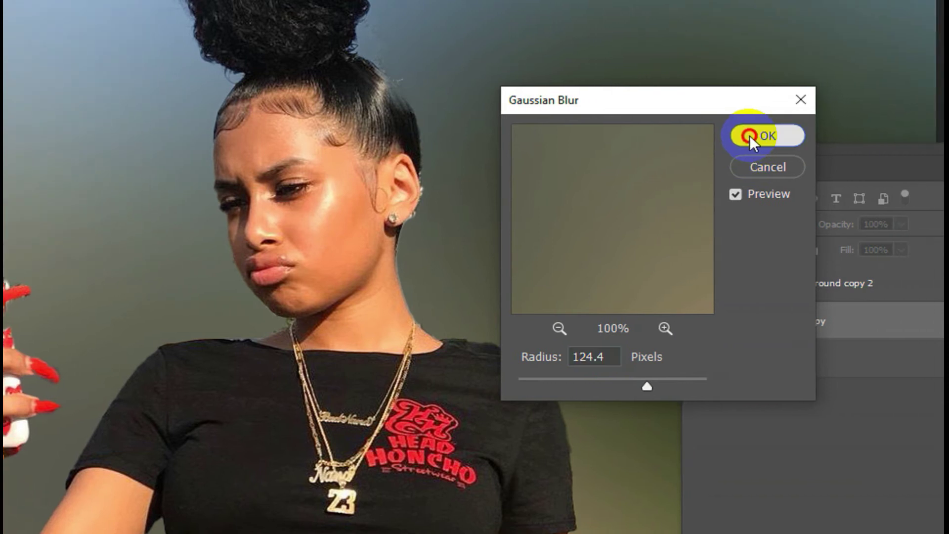
# Reopen the Gaussian Blur smart filter and lower its radius to 1.8.
pyautogui.doubleClick(751, 383)
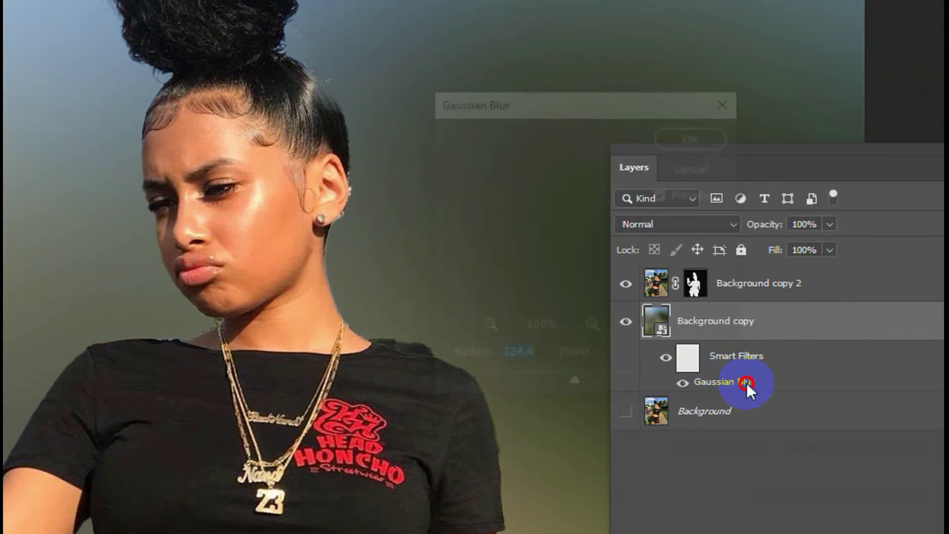
pyautogui.moveTo(538, 388)
pyautogui.mouseDown()
pyautogui.moveTo(439, 389)
pyautogui.moveTo(467, 386)
pyautogui.mouseUp()
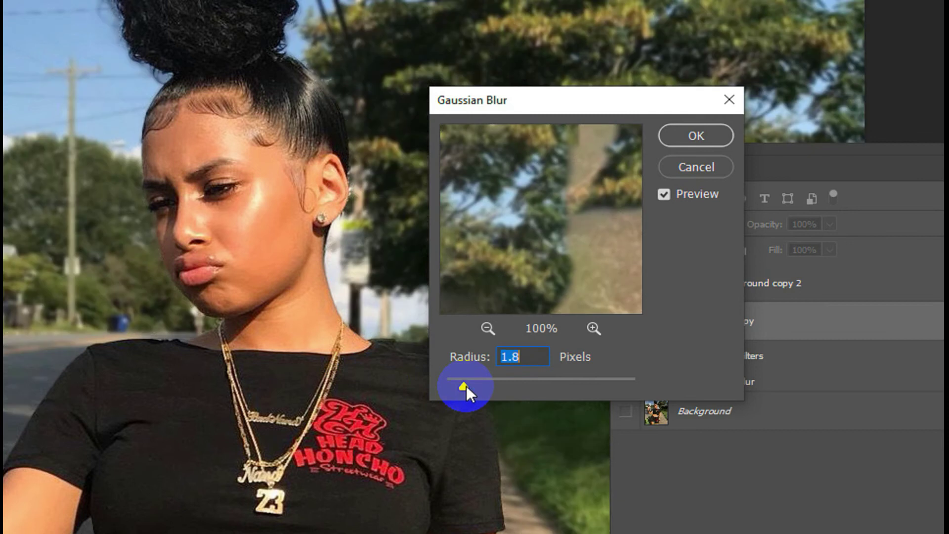
pyautogui.click(683, 139)
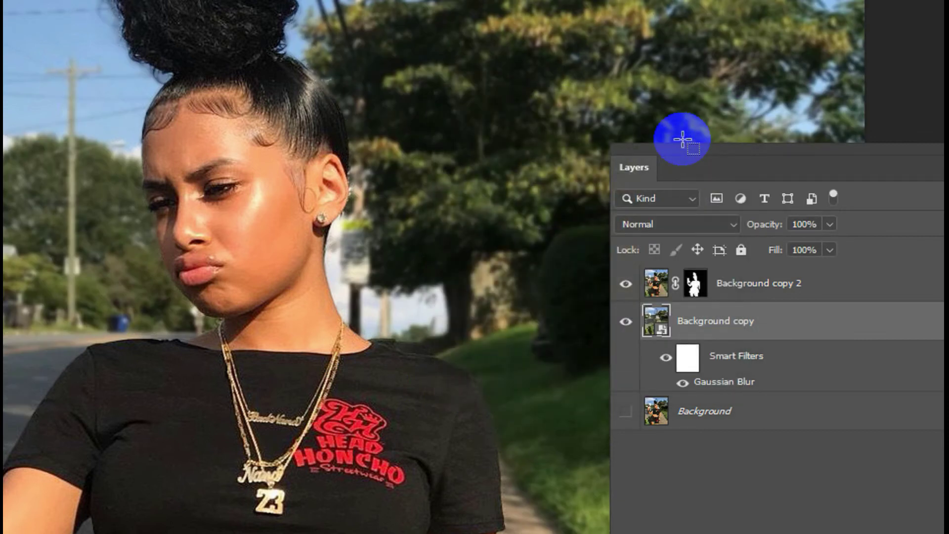
# Increase the smart filter's blur radius again, fit the image, and select Background copy 2.
pyautogui.doubleClick(729, 385)
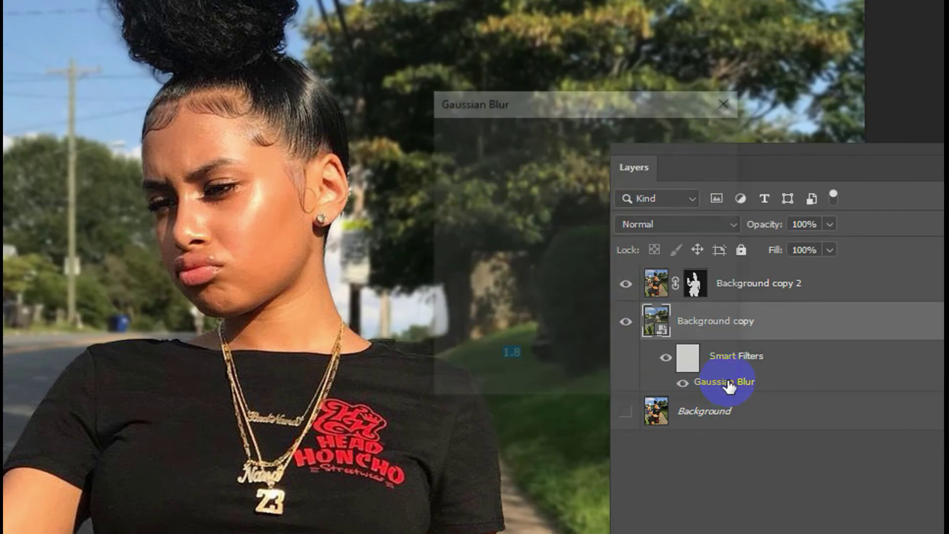
pyautogui.click(483, 382)
pyautogui.moveTo(496, 389); pyautogui.dragTo(507, 383)
pyautogui.click(682, 138)
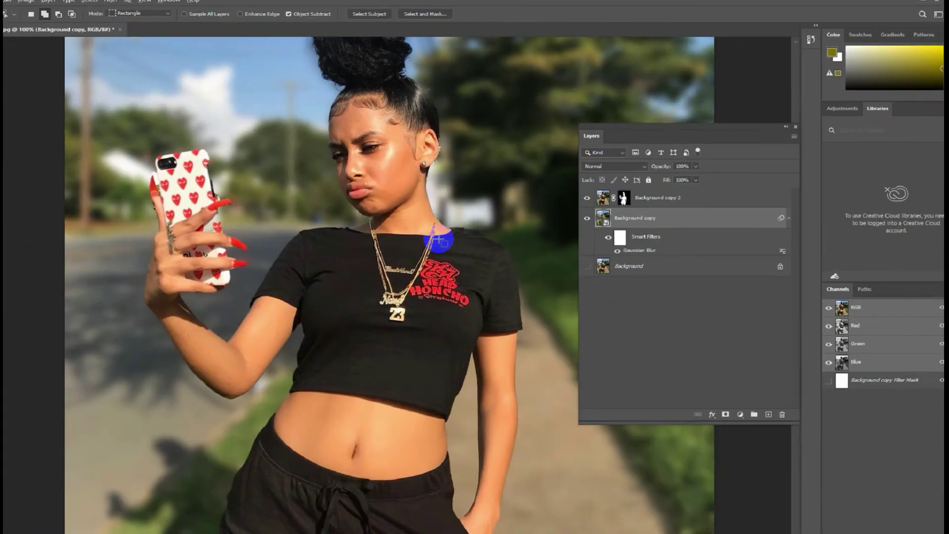
pyautogui.hotkey('ctrl', '-')
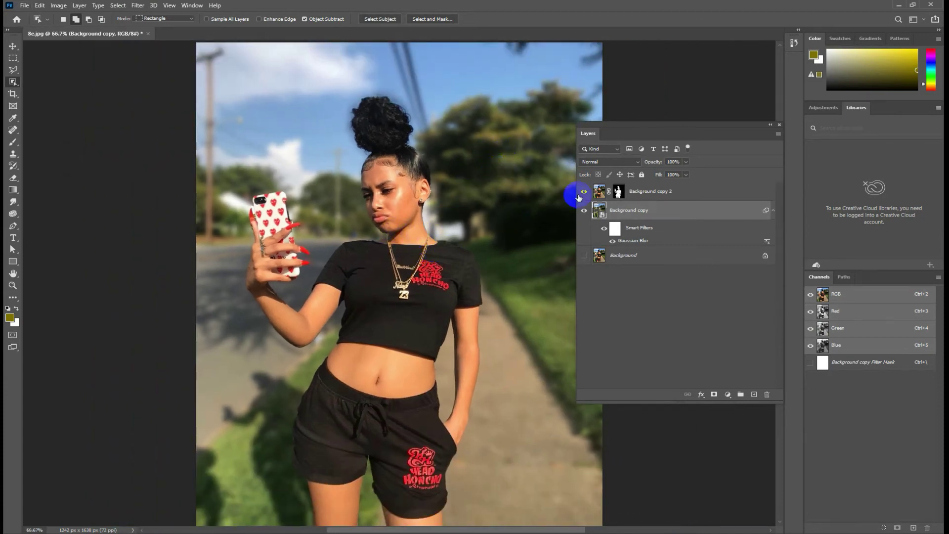
pyautogui.click(713, 193)
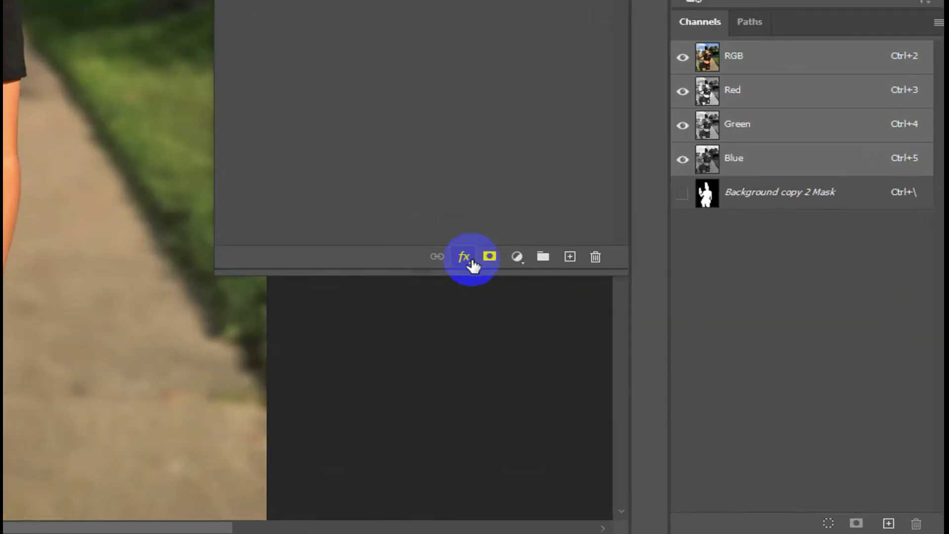
# Add a Color Lookup layer, trying Soft_Warming before choosing Kodak 5205 Fuji 3510.
pyautogui.click(464, 258)
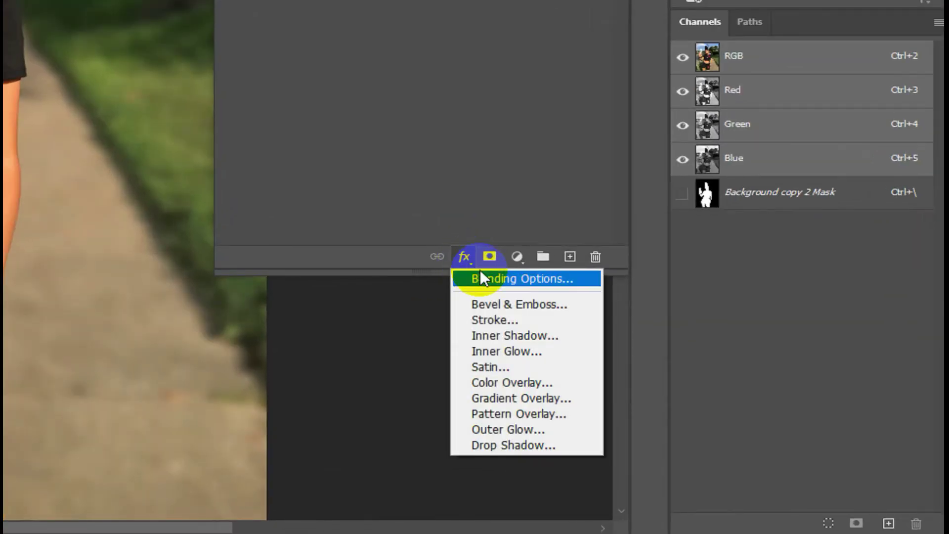
pyautogui.click(517, 257)
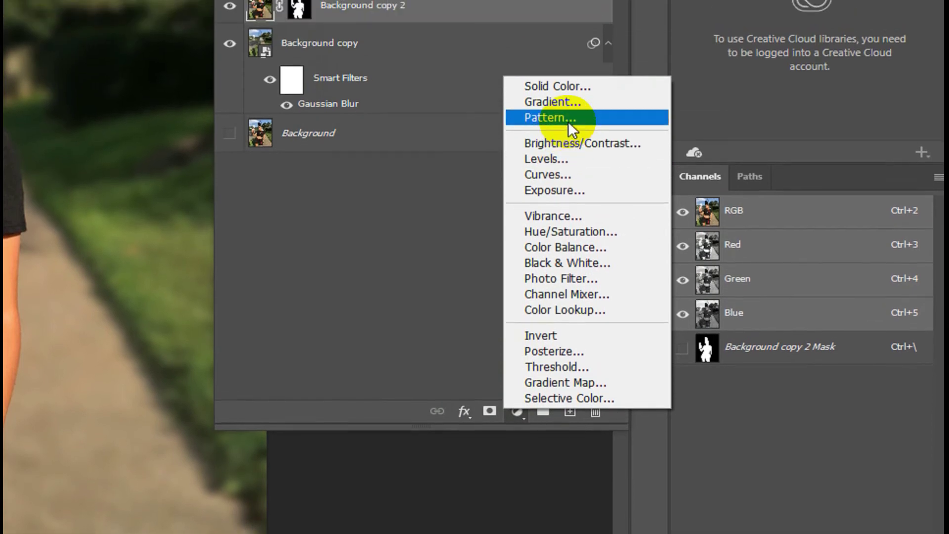
pyautogui.click(559, 321)
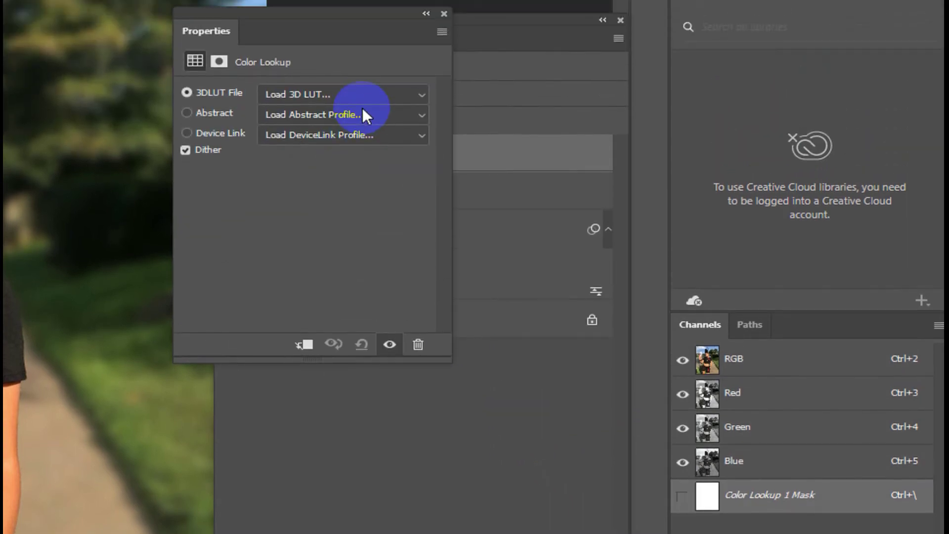
pyautogui.click(366, 94)
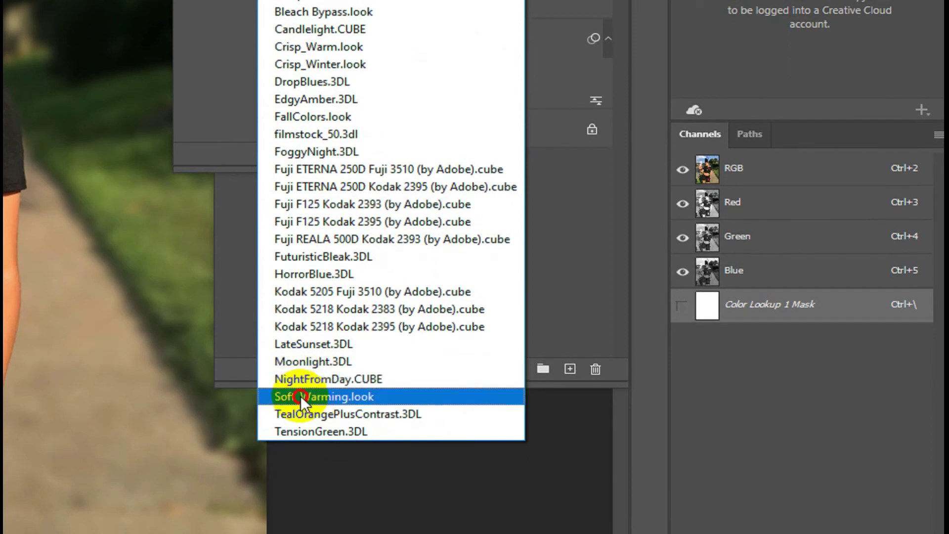
pyautogui.click(301, 395)
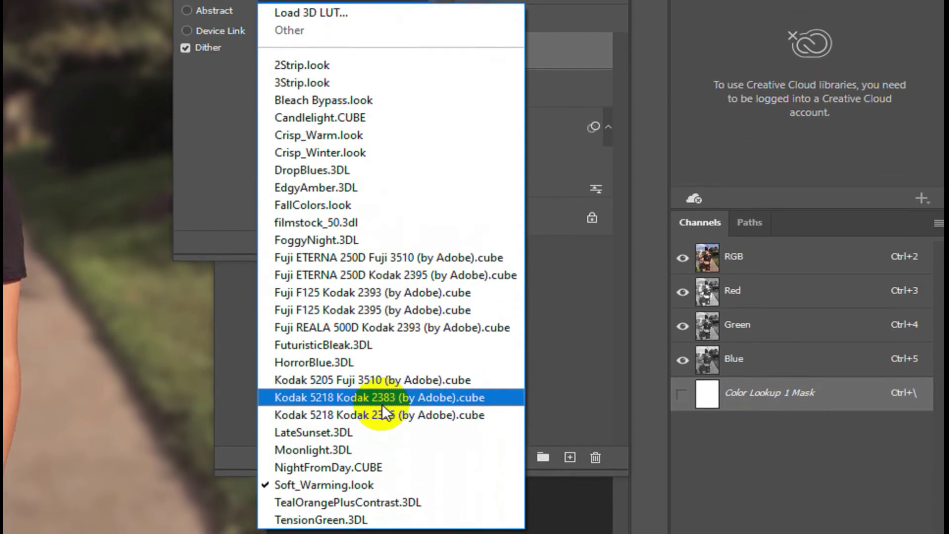
pyautogui.click(387, 379)
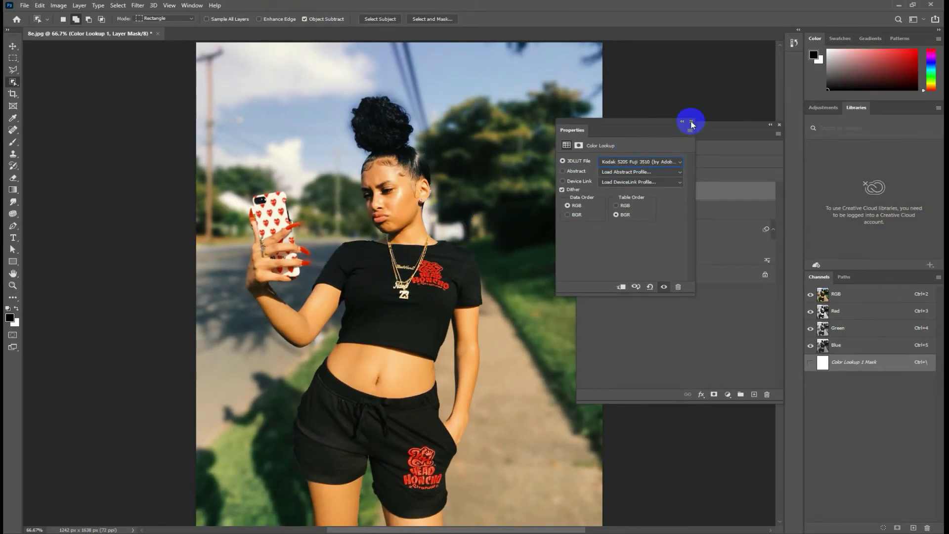
# Close the Color Lookup properties and set Color Lookup 1 to Darker Color blend mode.
pyautogui.click(692, 122)
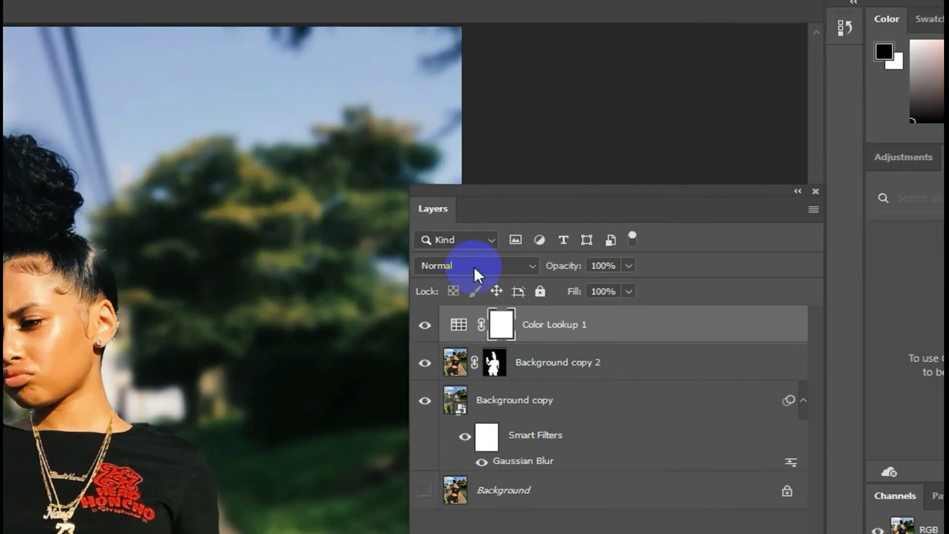
pyautogui.click(608, 163)
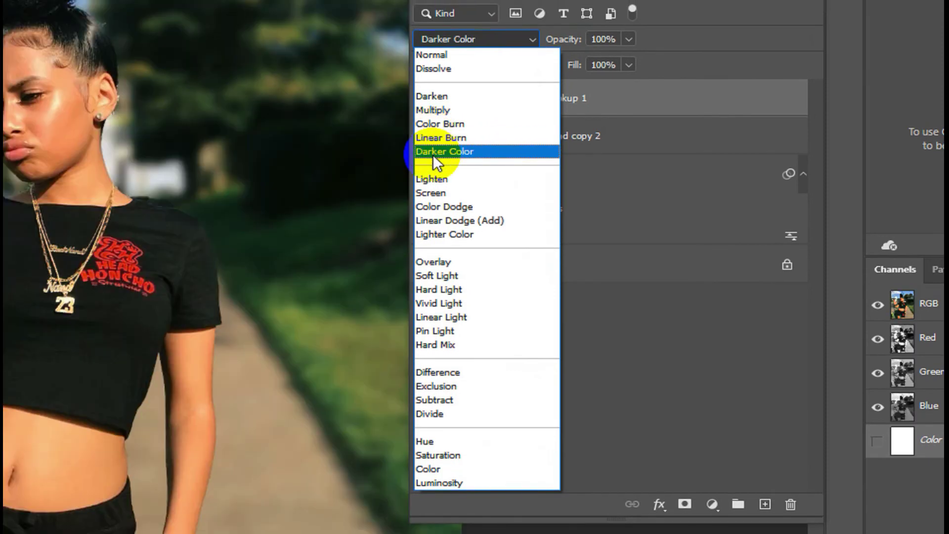
pyautogui.click(434, 154)
# Toggle Color Lookup 1's visibility to compare, zooming out and back to 66.7%.
pyautogui.click(420, 136)
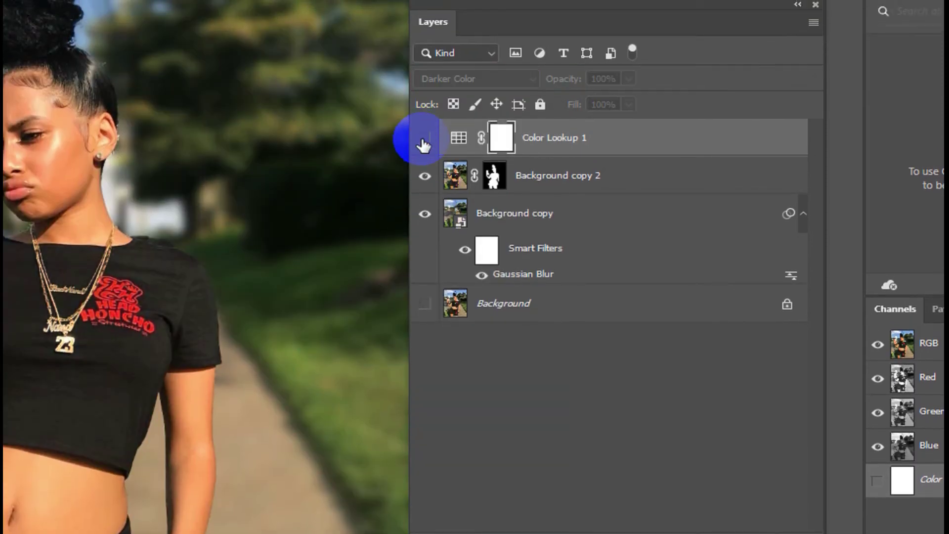
pyautogui.click(421, 138)
pyautogui.click(424, 141)
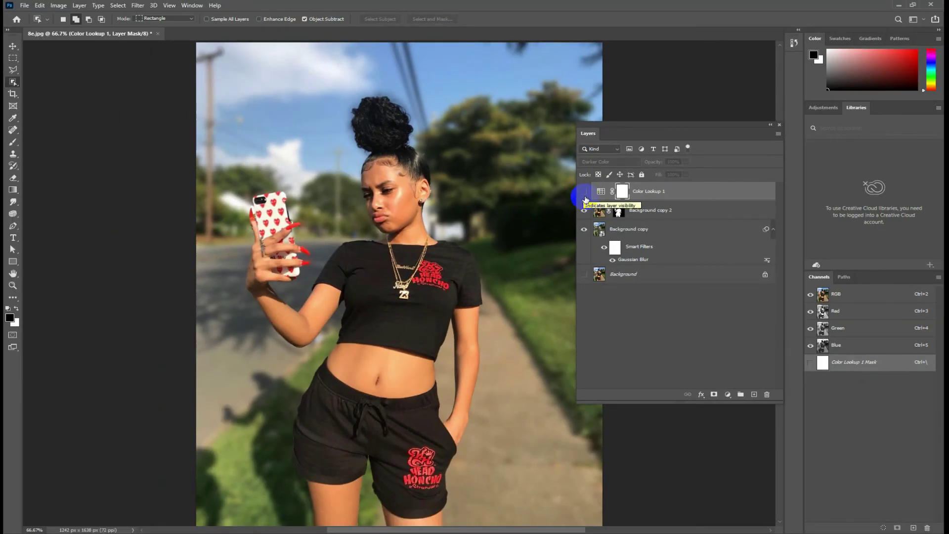
pyautogui.click(584, 193)
pyautogui.click(584, 193)
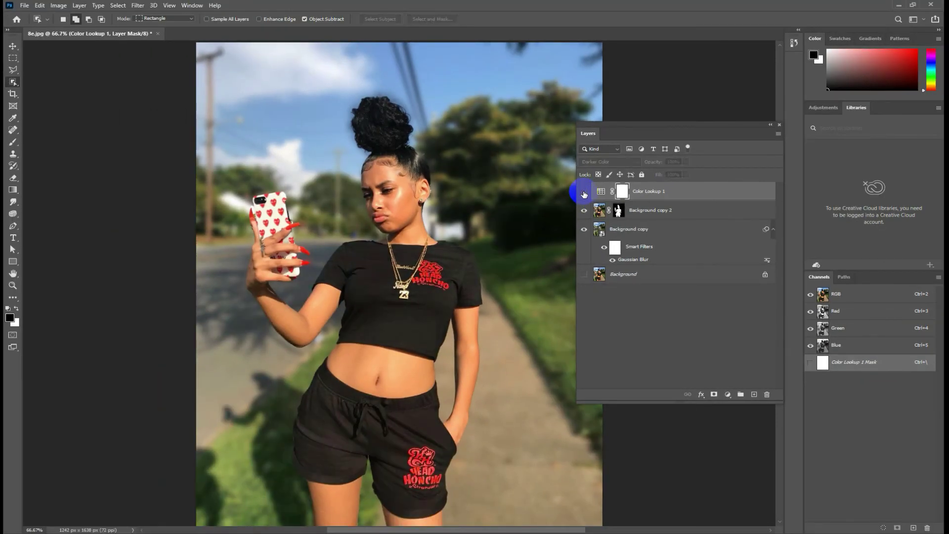
pyautogui.click(584, 192)
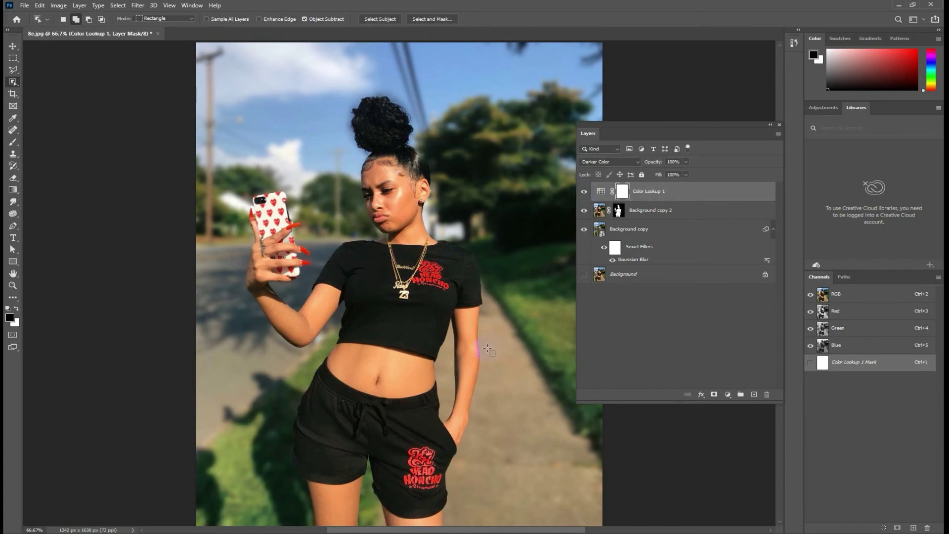
pyautogui.hotkey('ctrl', '-')
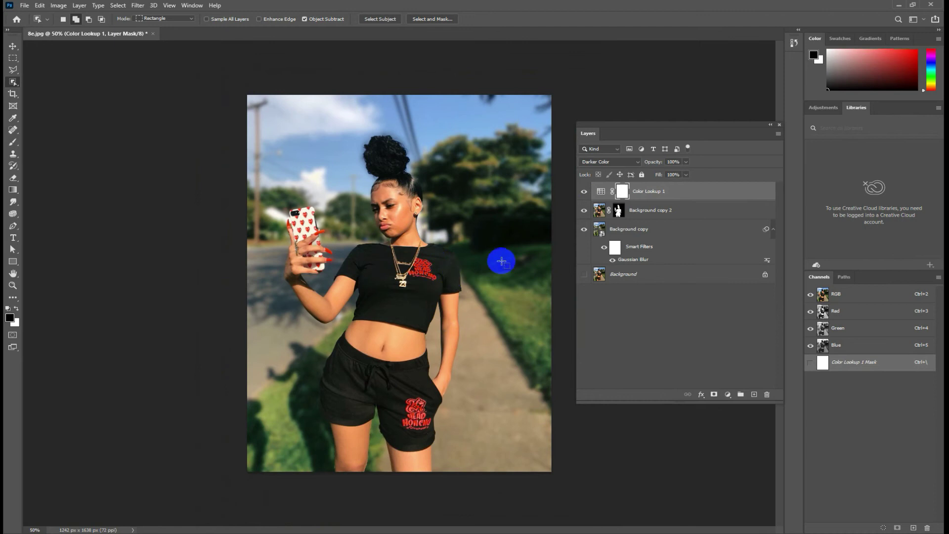
pyautogui.click(585, 193)
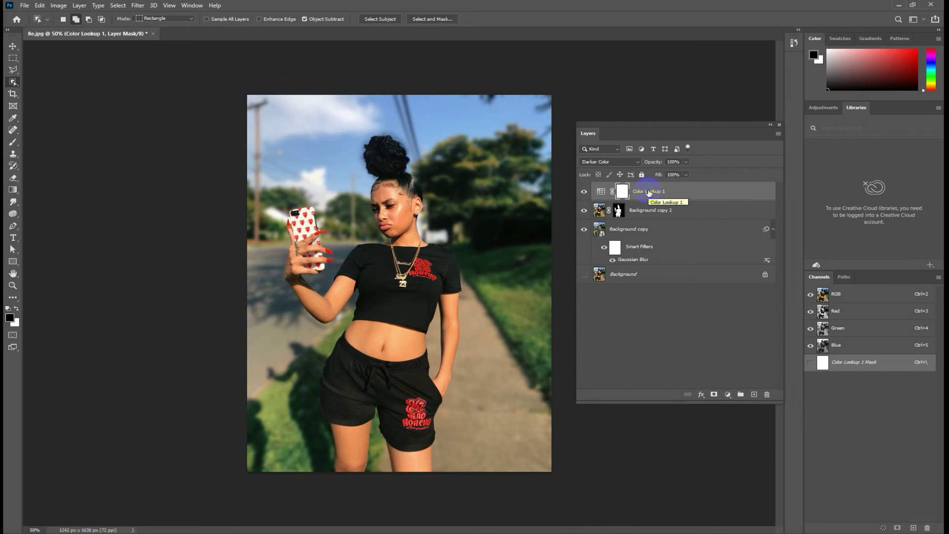
pyautogui.hotkey('ctrl', '+')
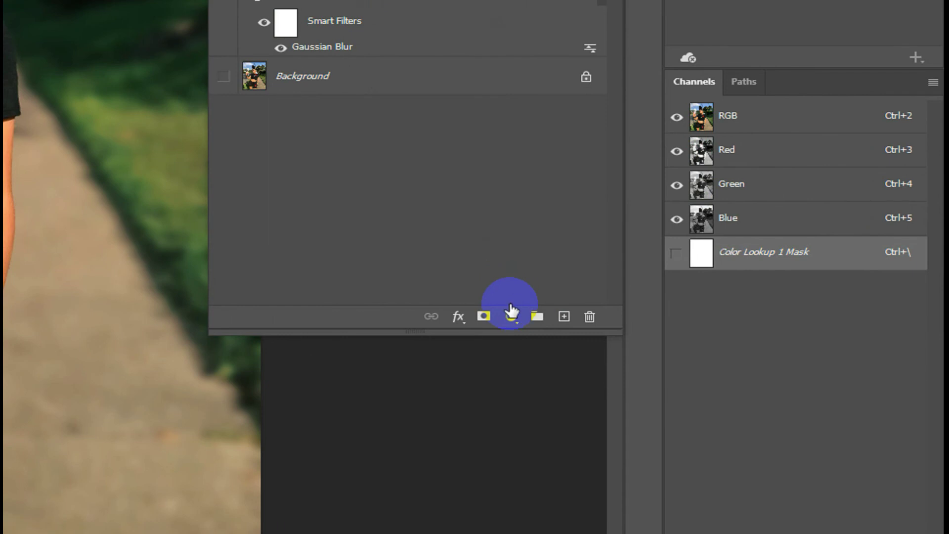
# Add a Hue/Saturation layer with Saturation -12, Lightness -9 and Hue 0.
pyautogui.click(728, 394)
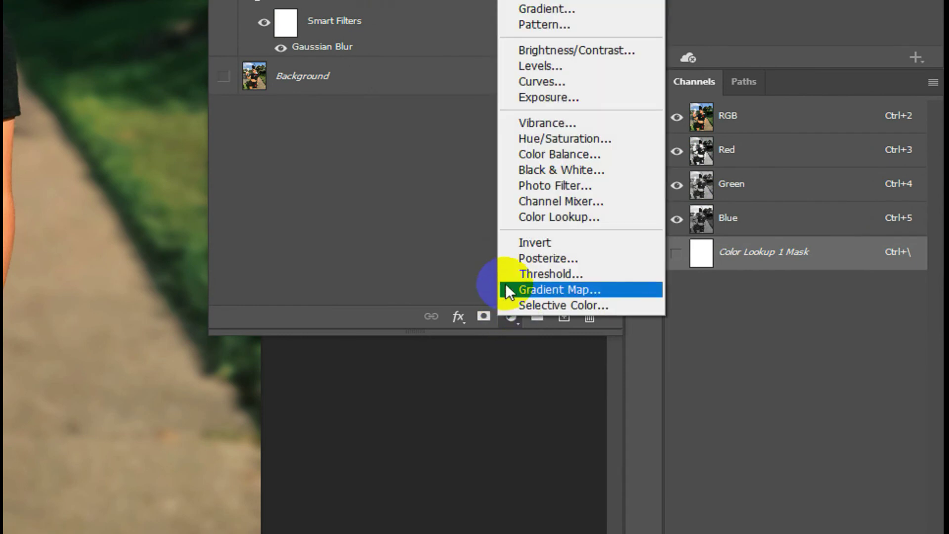
pyautogui.click(572, 145)
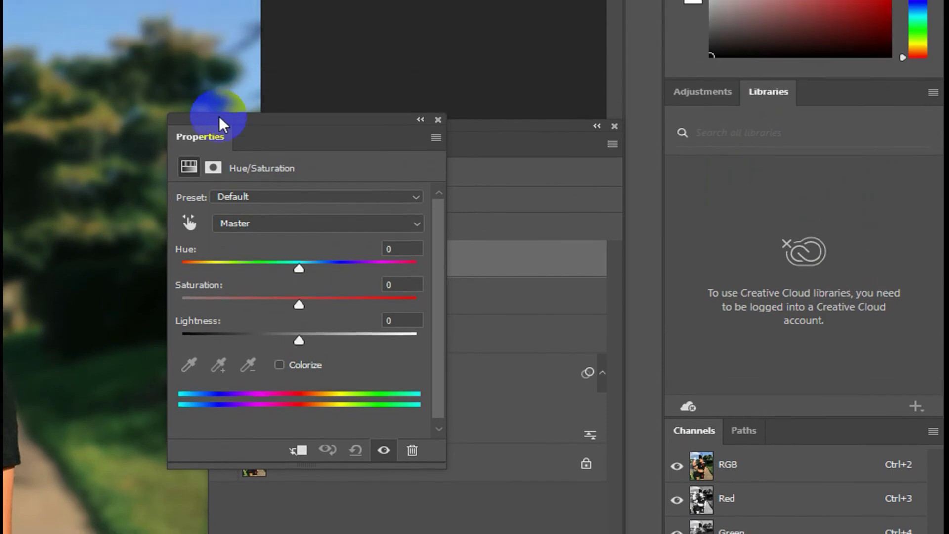
pyautogui.moveTo(218, 116); pyautogui.dragTo(154, 152)
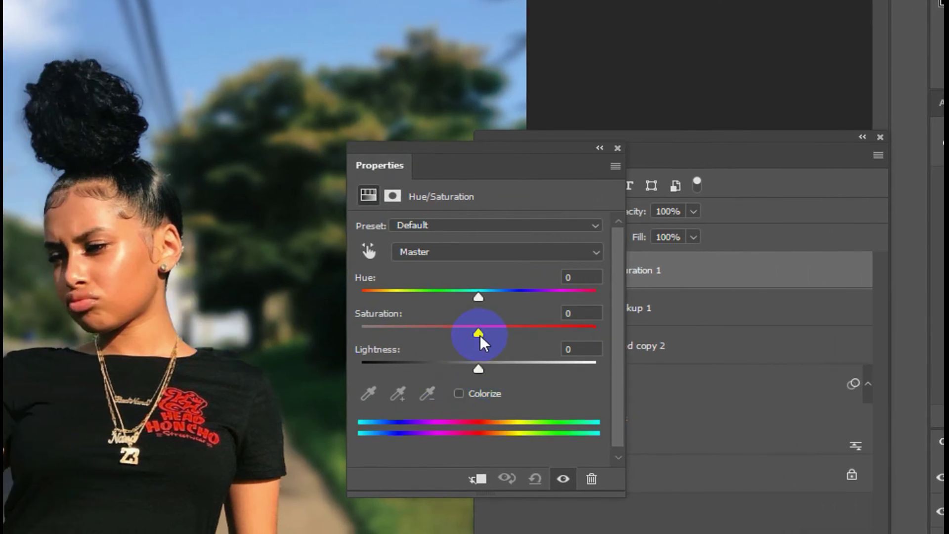
pyautogui.moveTo(479, 330)
pyautogui.mouseDown()
pyautogui.moveTo(443, 341)
pyautogui.moveTo(529, 339)
pyautogui.moveTo(465, 324)
pyautogui.mouseUp()
pyautogui.moveTo(478, 369)
pyautogui.mouseDown()
pyautogui.moveTo(499, 368)
pyautogui.moveTo(465, 360)
pyautogui.moveTo(480, 365)
pyautogui.moveTo(470, 366)
pyautogui.mouseUp()
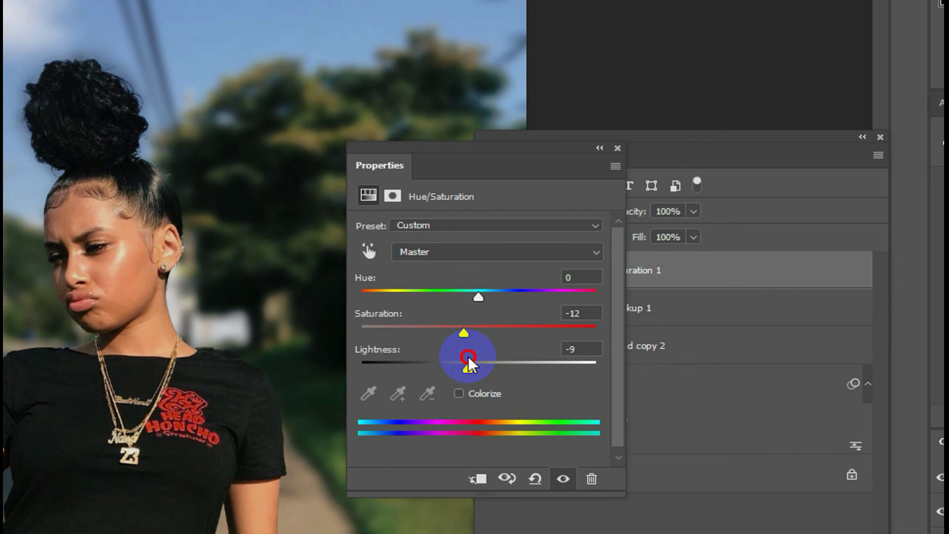
pyautogui.click(478, 296)
pyautogui.moveTo(478, 297)
pyautogui.mouseDown()
pyautogui.moveTo(450, 300)
pyautogui.moveTo(517, 307)
pyautogui.moveTo(487, 307)
pyautogui.mouseUp()
pyautogui.click(576, 277)
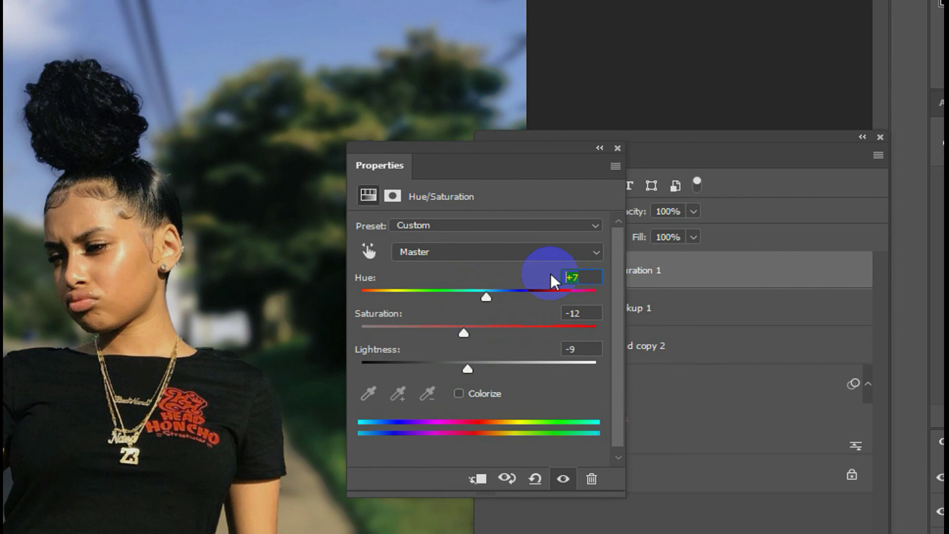
pyautogui.write('0')
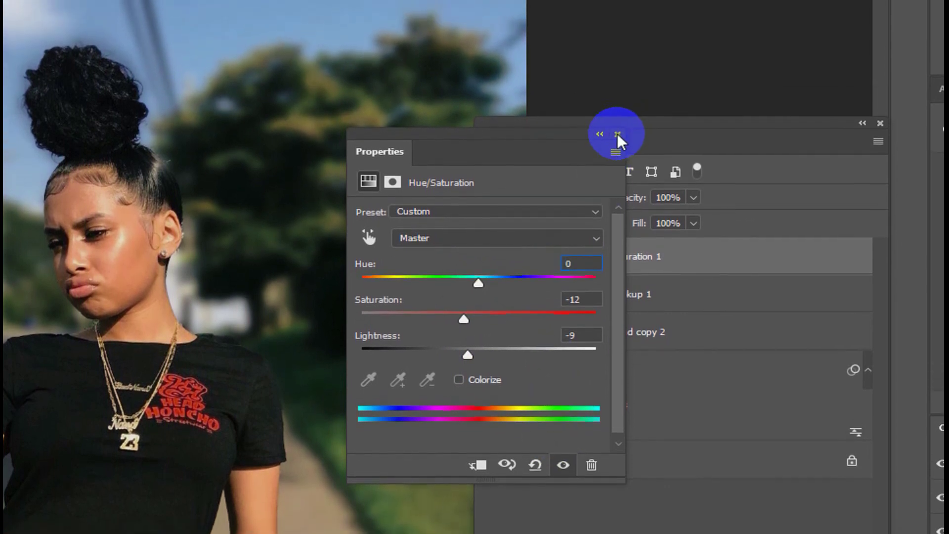
pyautogui.click(617, 135)
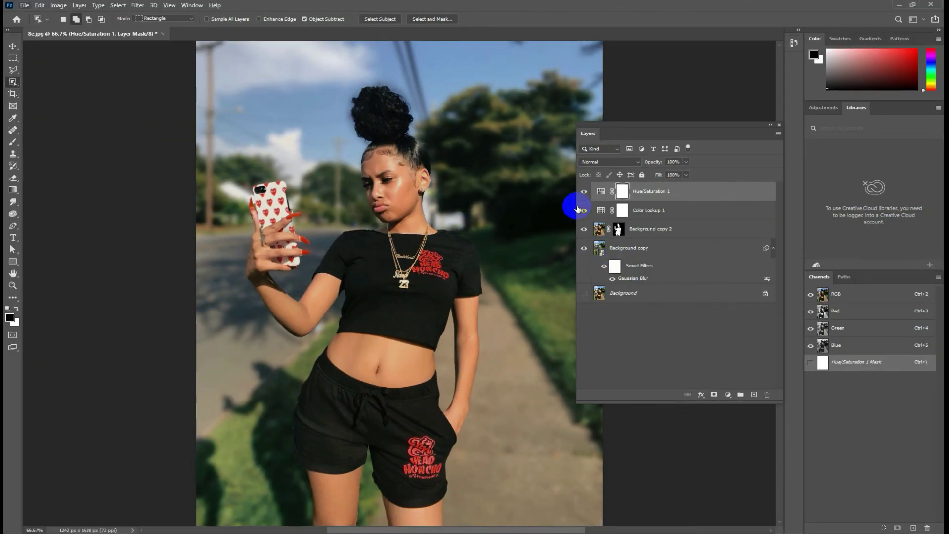
# Toggle Hue/Saturation 1 and Color Lookup 1 visibility to compare their effect.
pyautogui.click(584, 193)
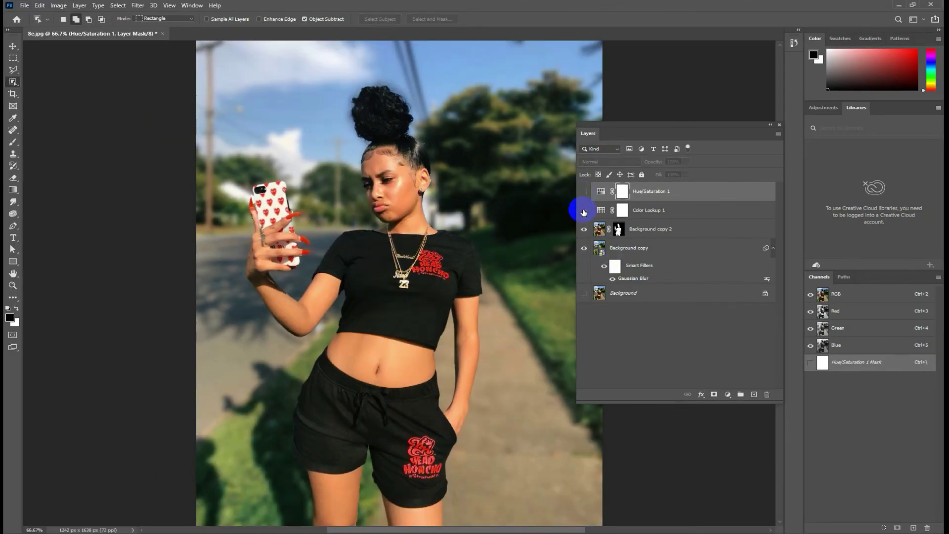
pyautogui.click(583, 211)
pyautogui.click(583, 211)
pyautogui.click(584, 192)
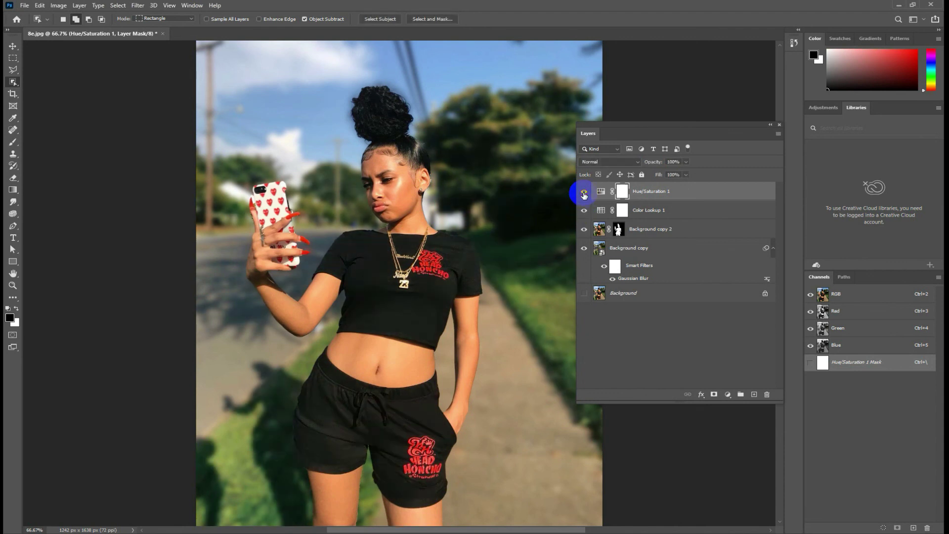
pyautogui.click(584, 192)
pyautogui.click(584, 192)
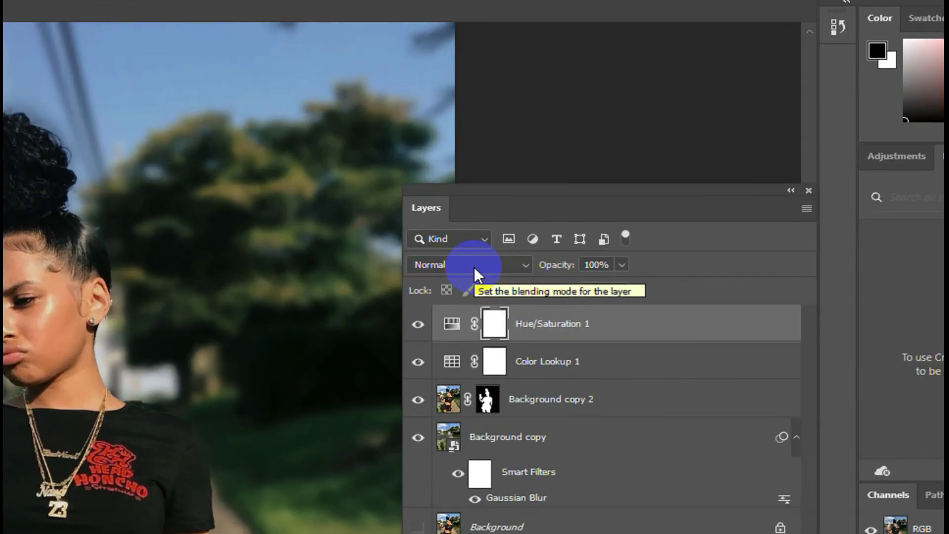
# Set Hue/Saturation 1 to Screen blend mode at 30% opacity.
pyautogui.click(609, 162)
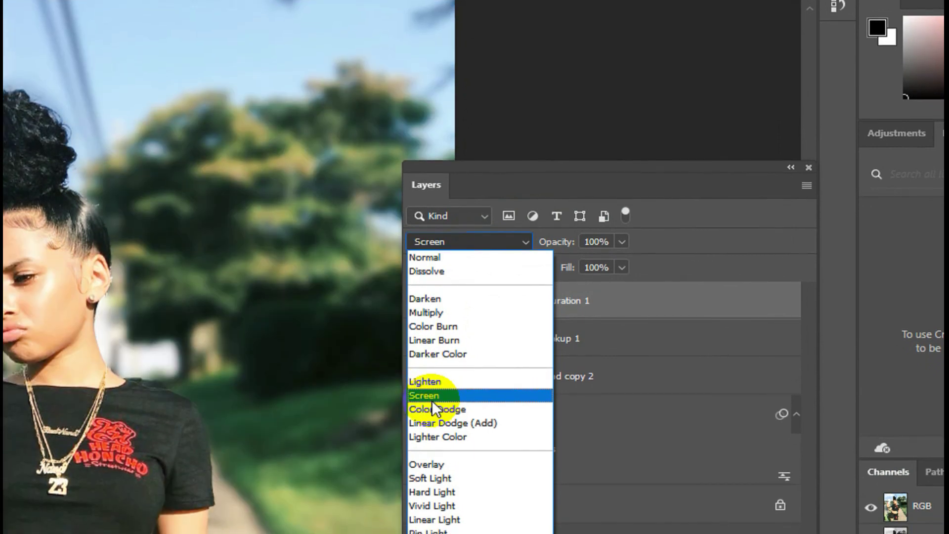
pyautogui.click(428, 398)
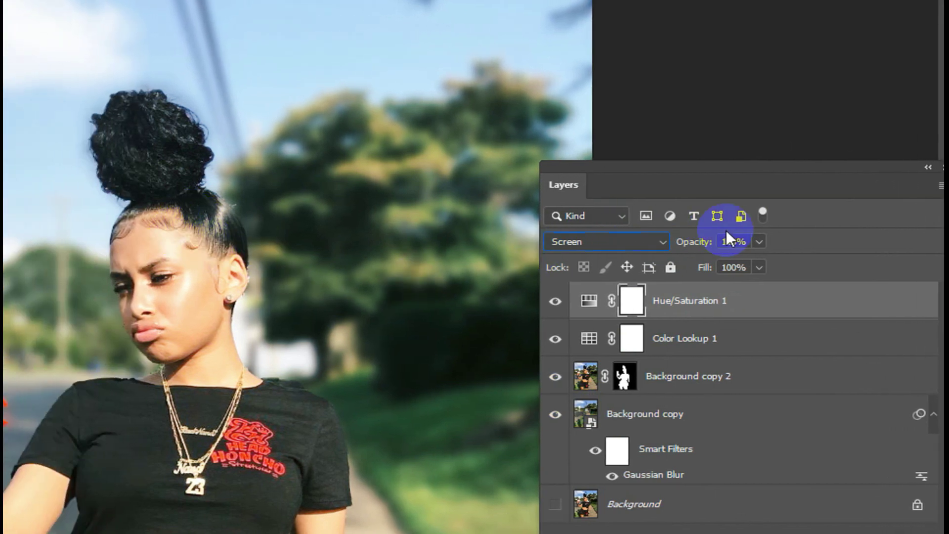
pyautogui.click(741, 240)
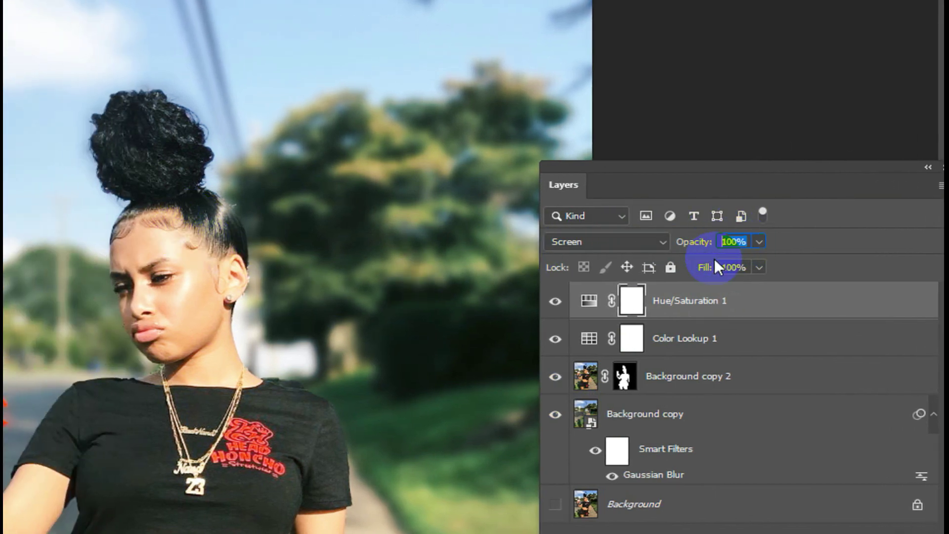
pyautogui.write('30')
pyautogui.press('Return')
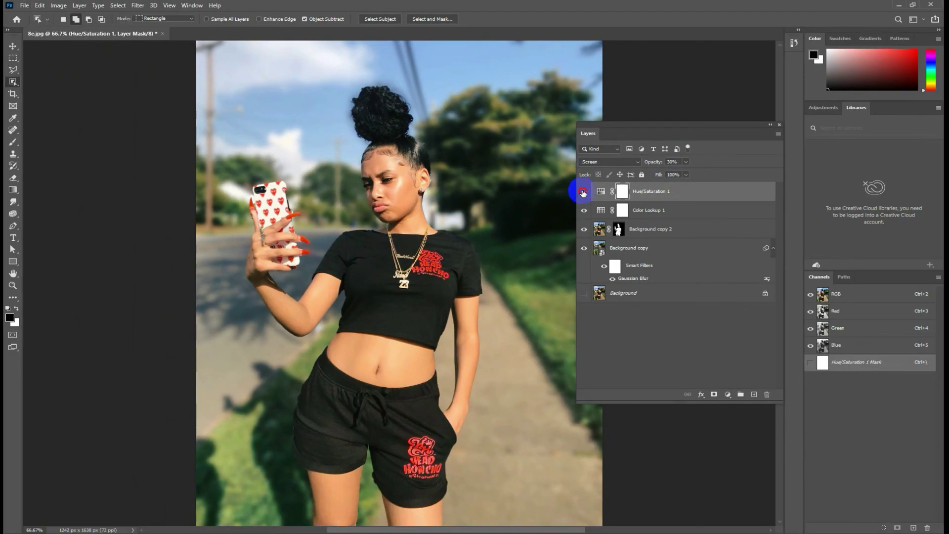
# Toggle Hue/Saturation 1 off and on to compare, then commit the 30% opacity.
pyautogui.click(583, 191)
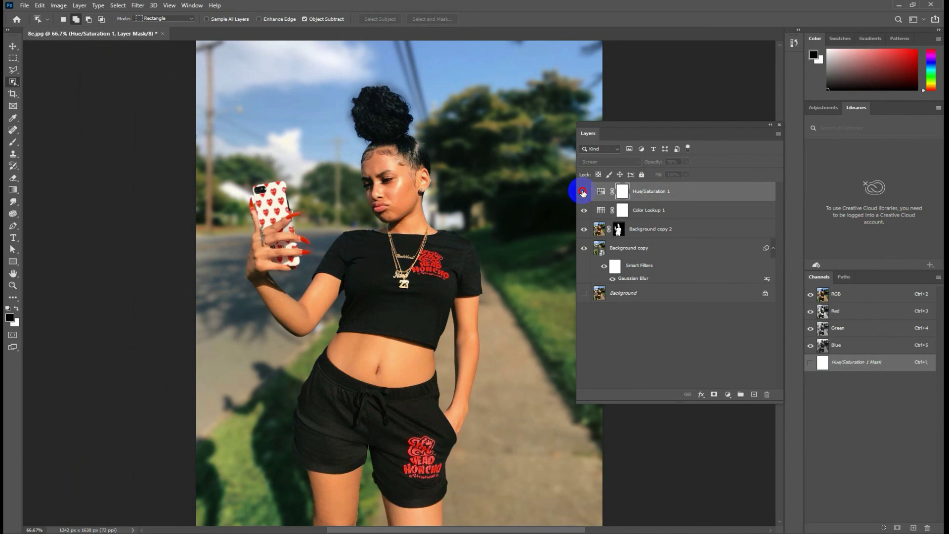
pyautogui.click(584, 191)
pyautogui.click(677, 162)
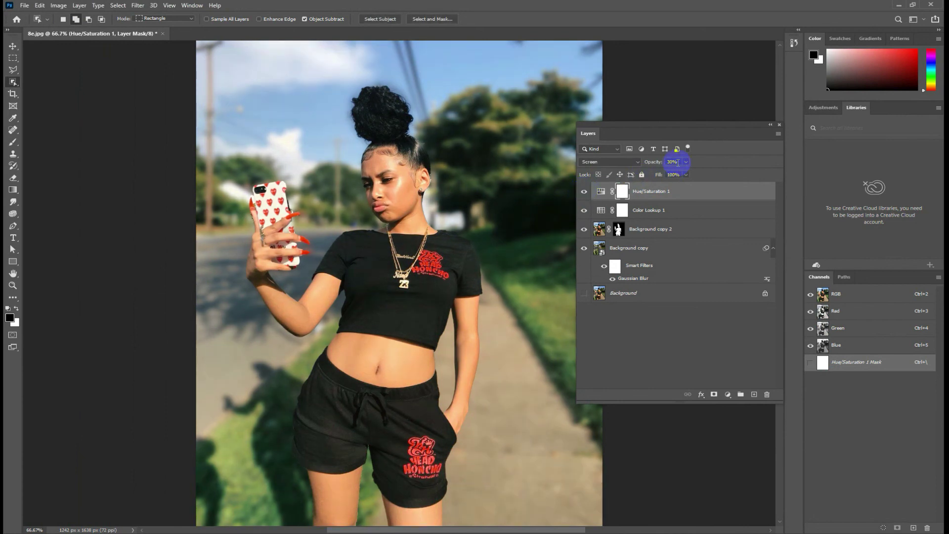
pyautogui.press('Return')
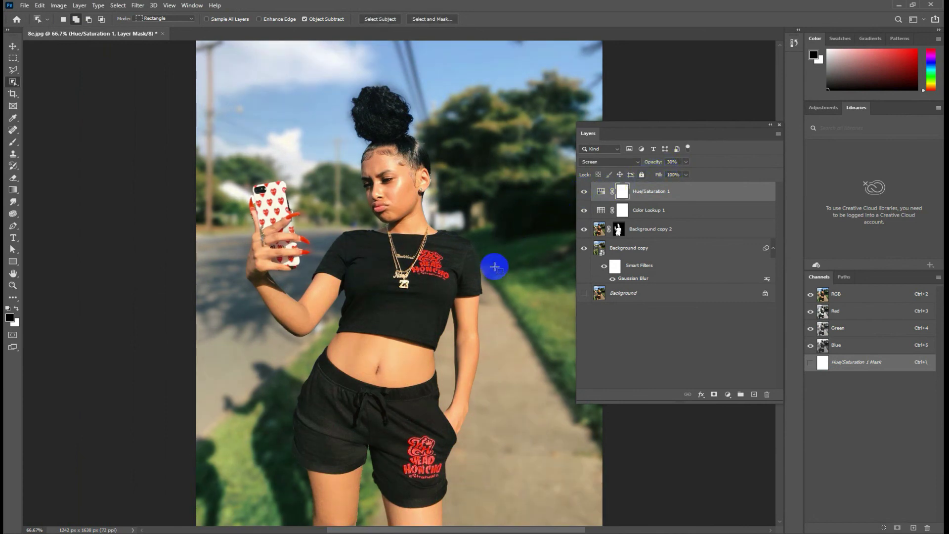